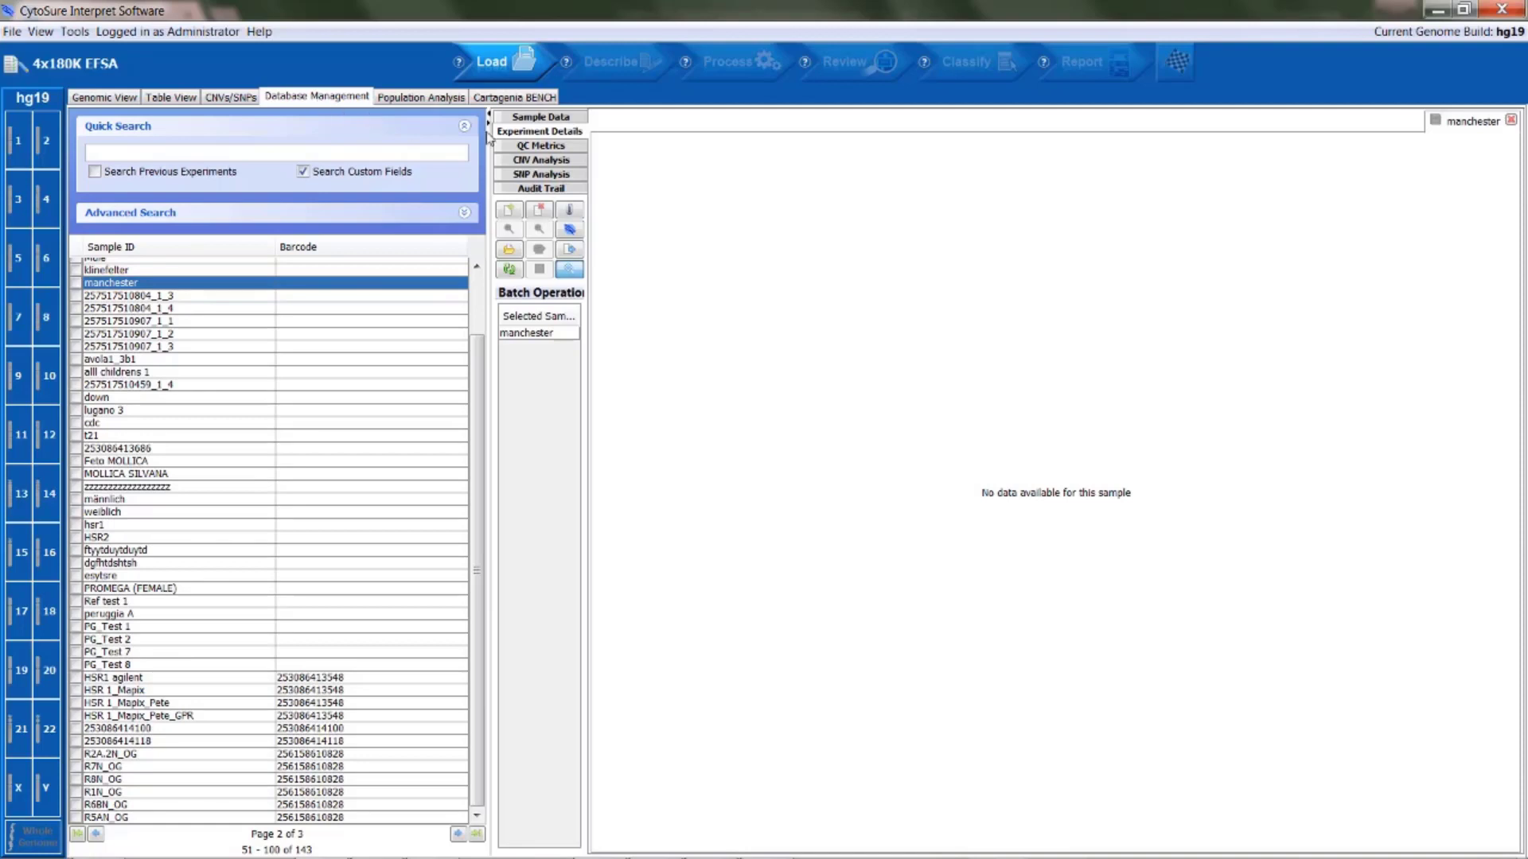
- Add a custom field named Date of Birth with the Date data type to the manchester sample's Other Details
left_click(538, 119)
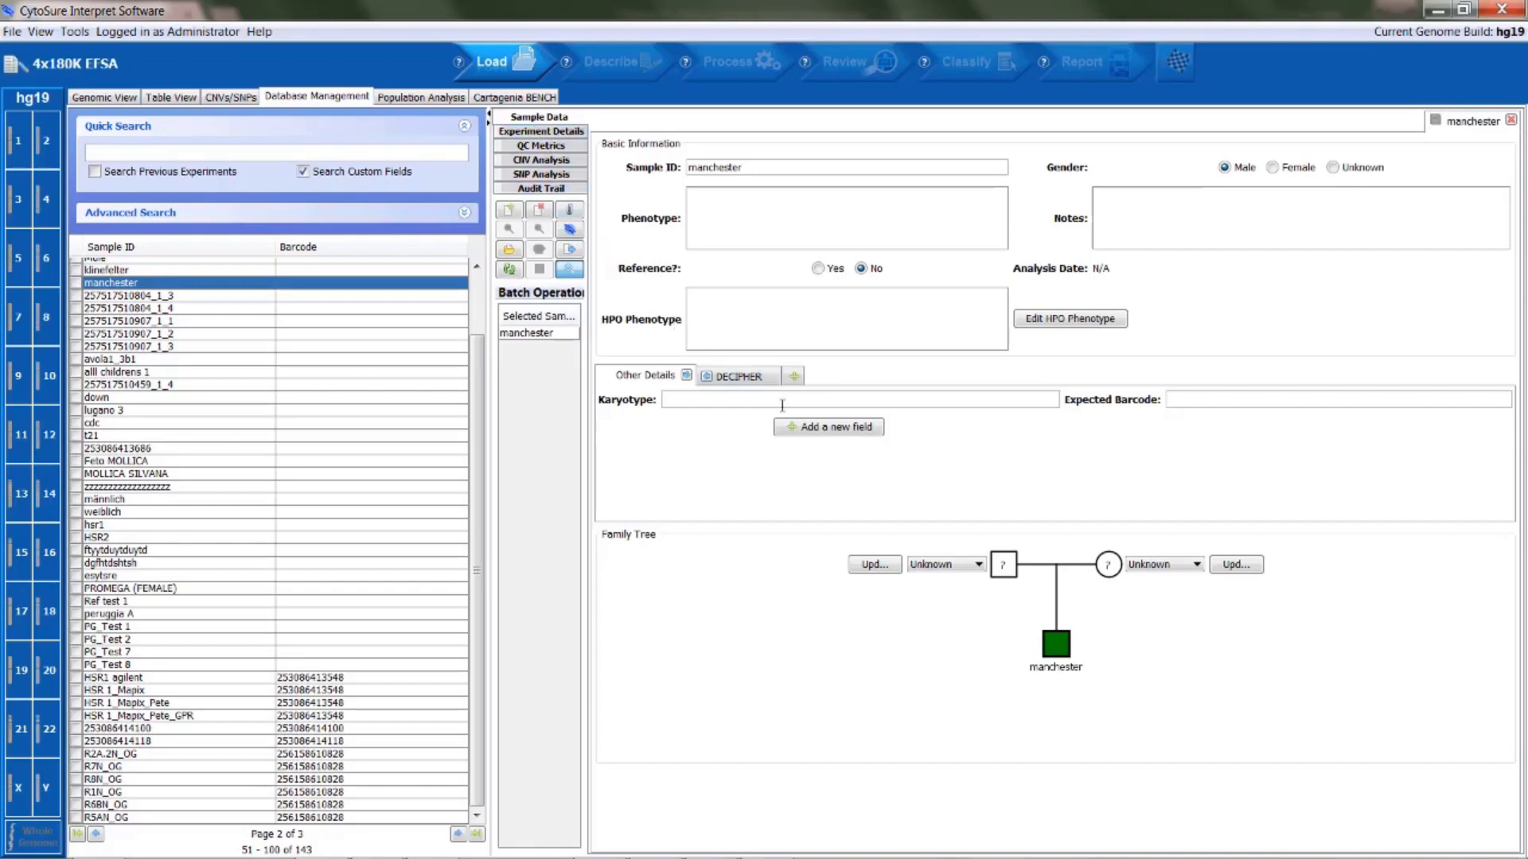
left_click(808, 429)
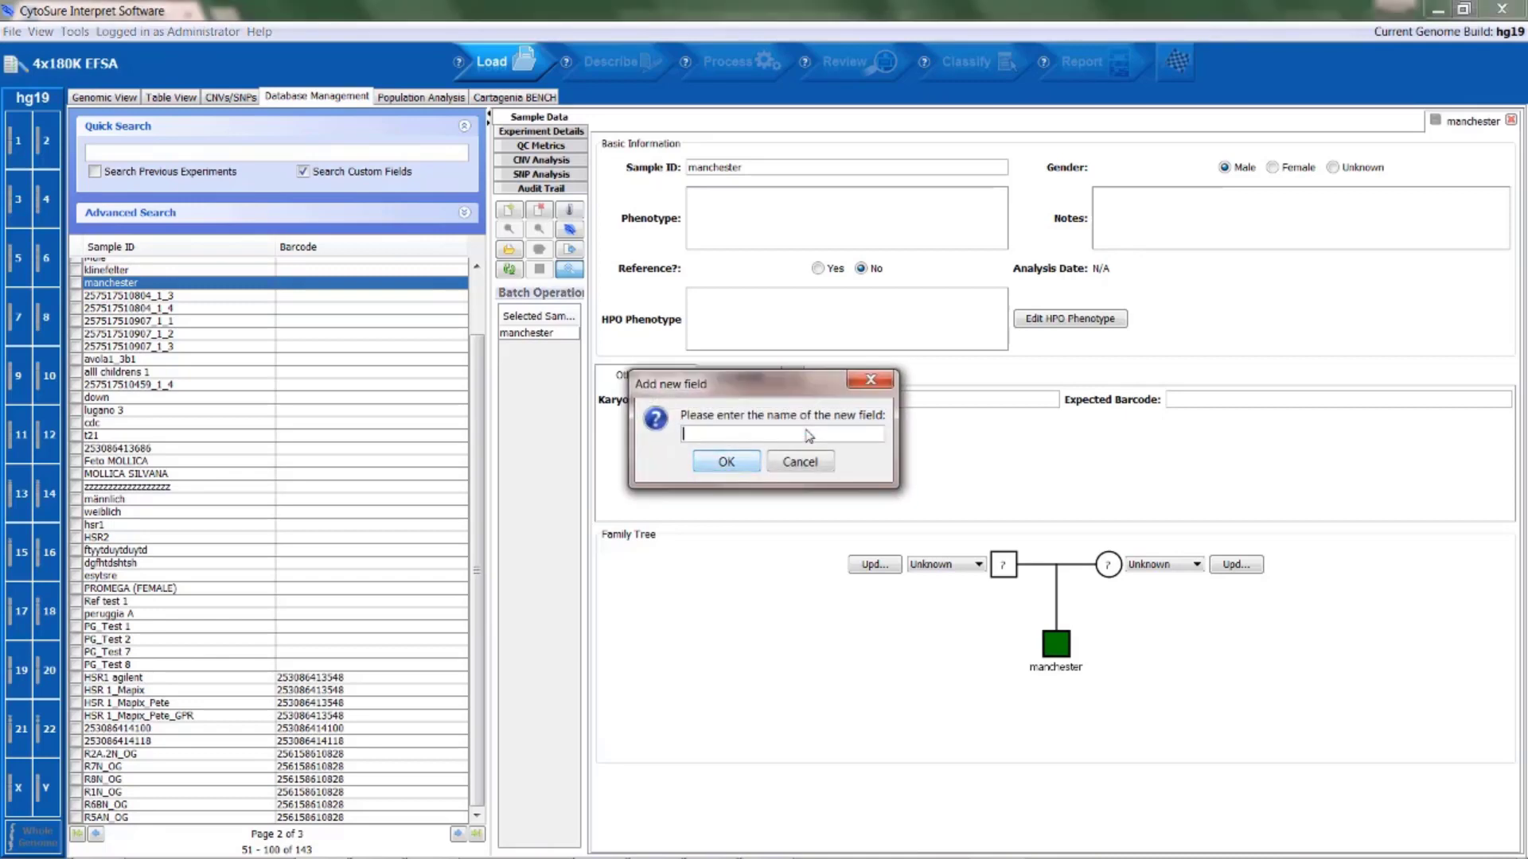
type("Date of Birth")
left_click(747, 467)
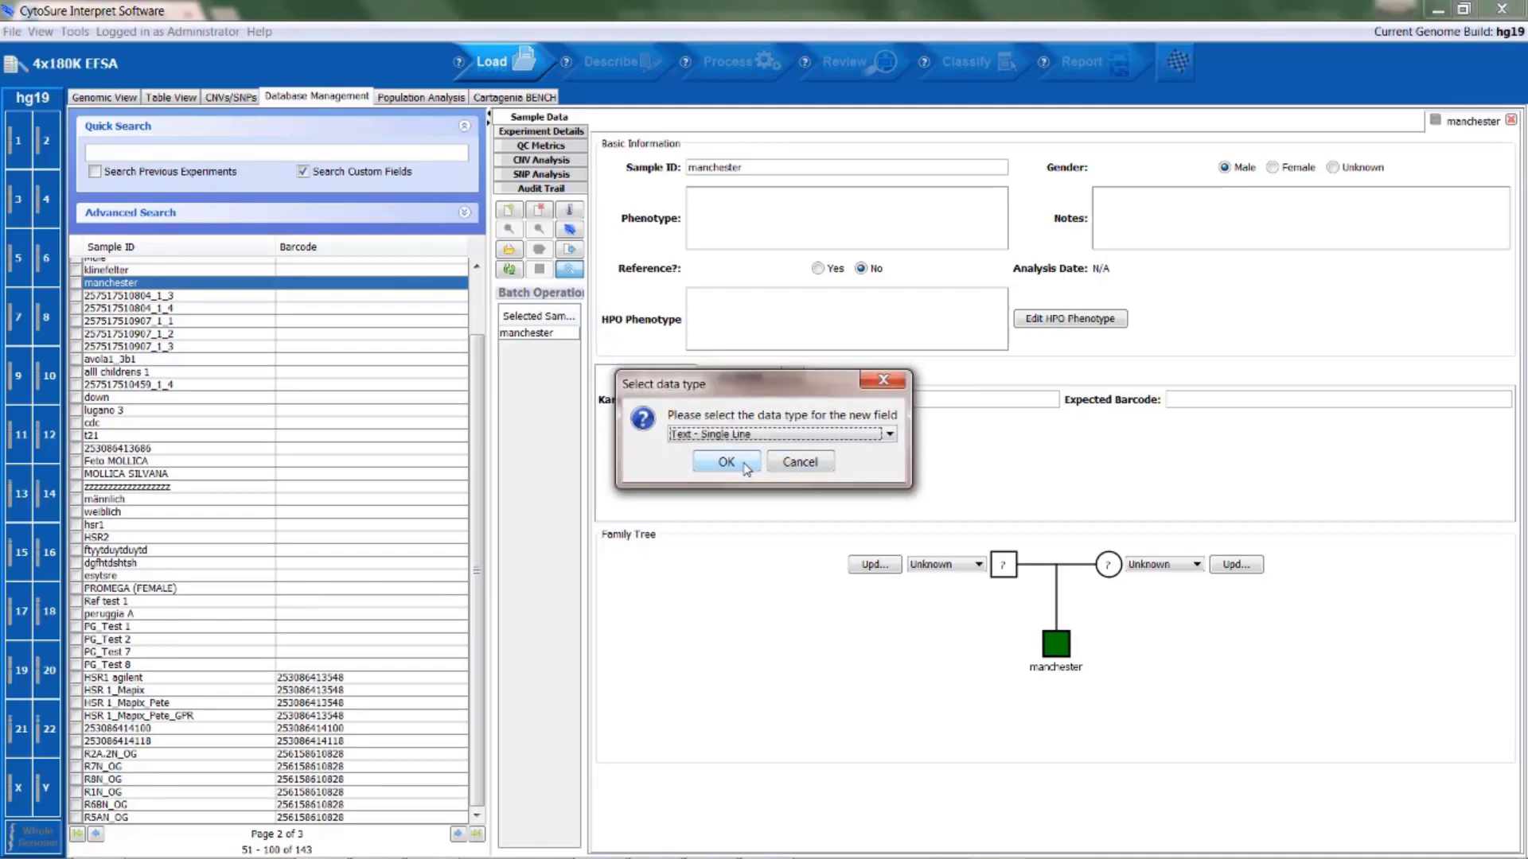
left_click(890, 433)
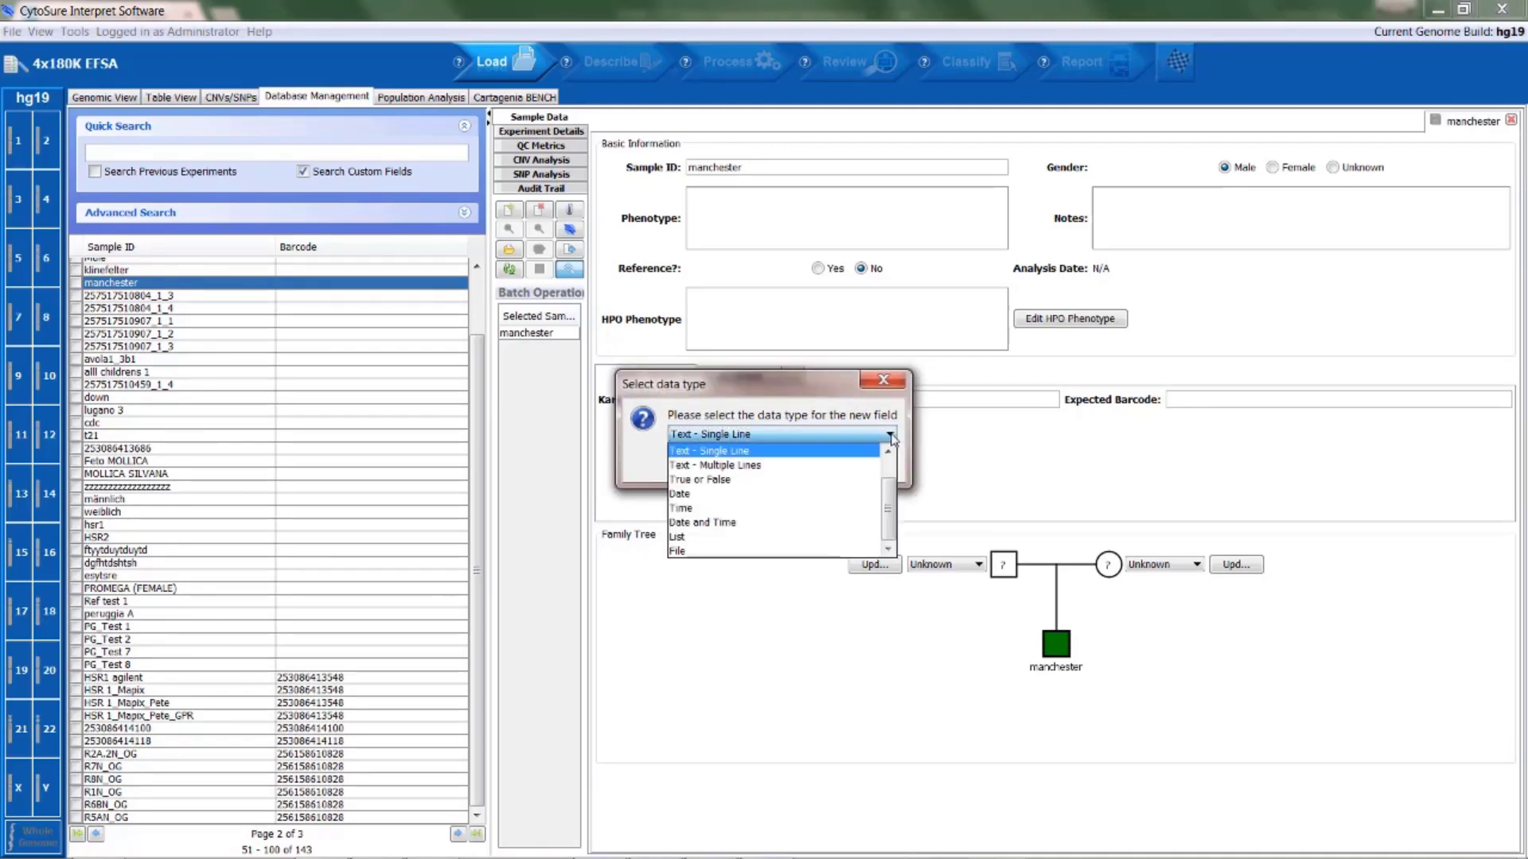
left_click(760, 494)
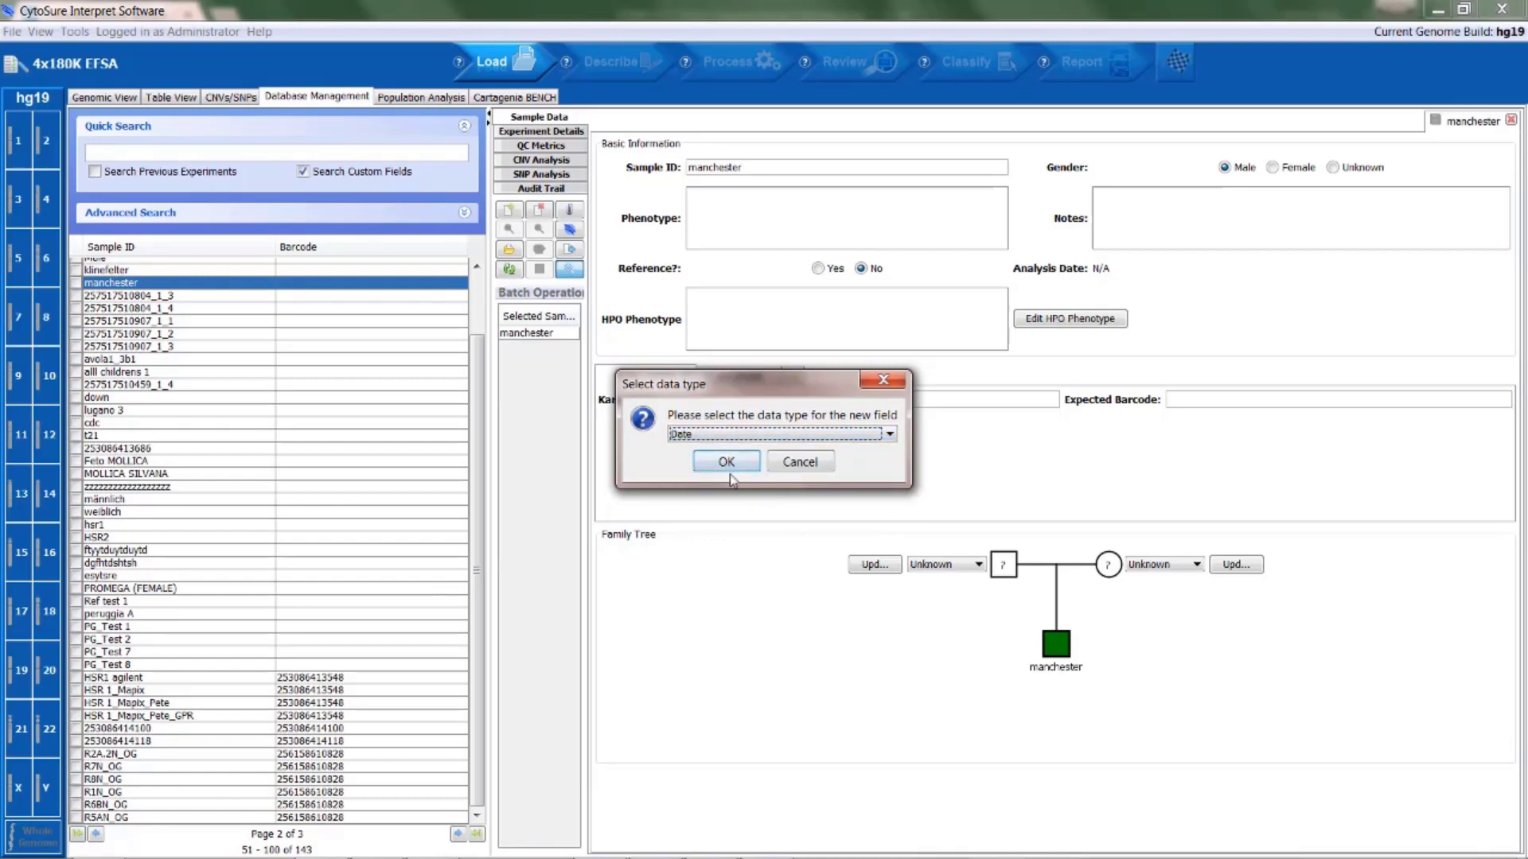
left_click(737, 470)
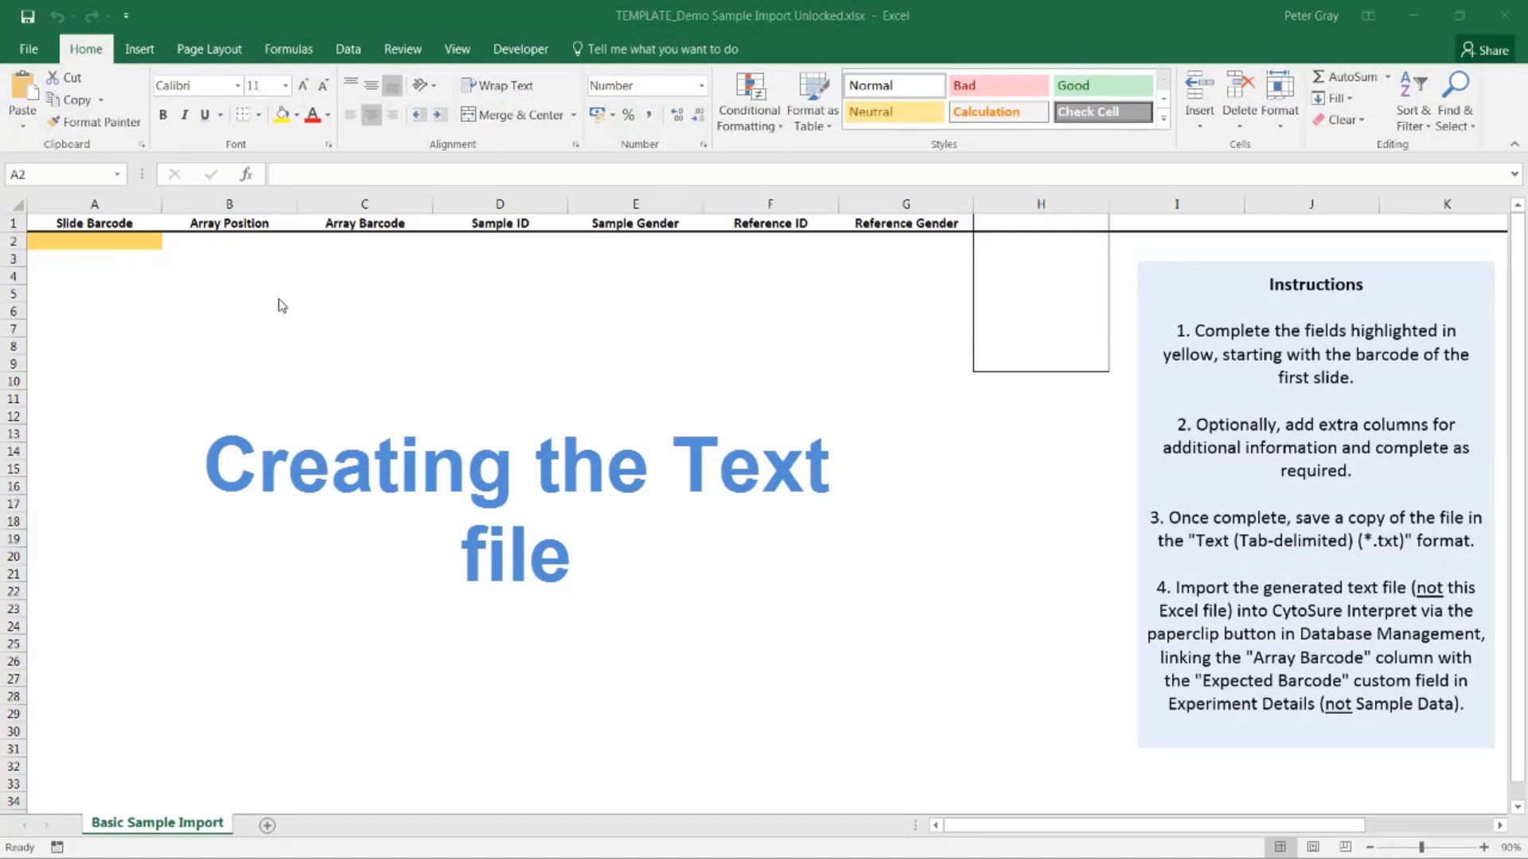
left_click(120, 244)
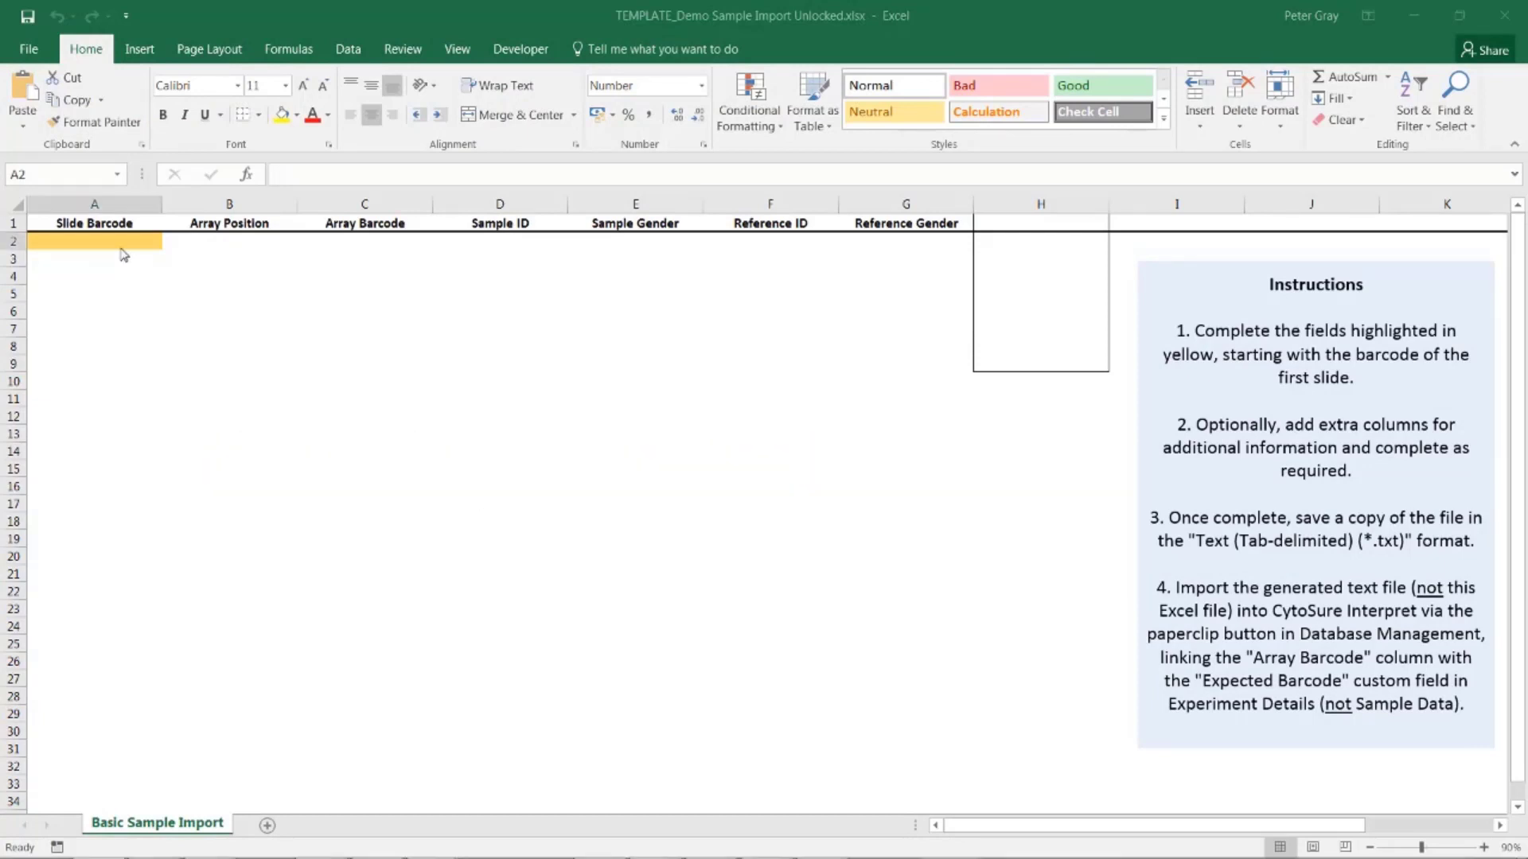
type("2")
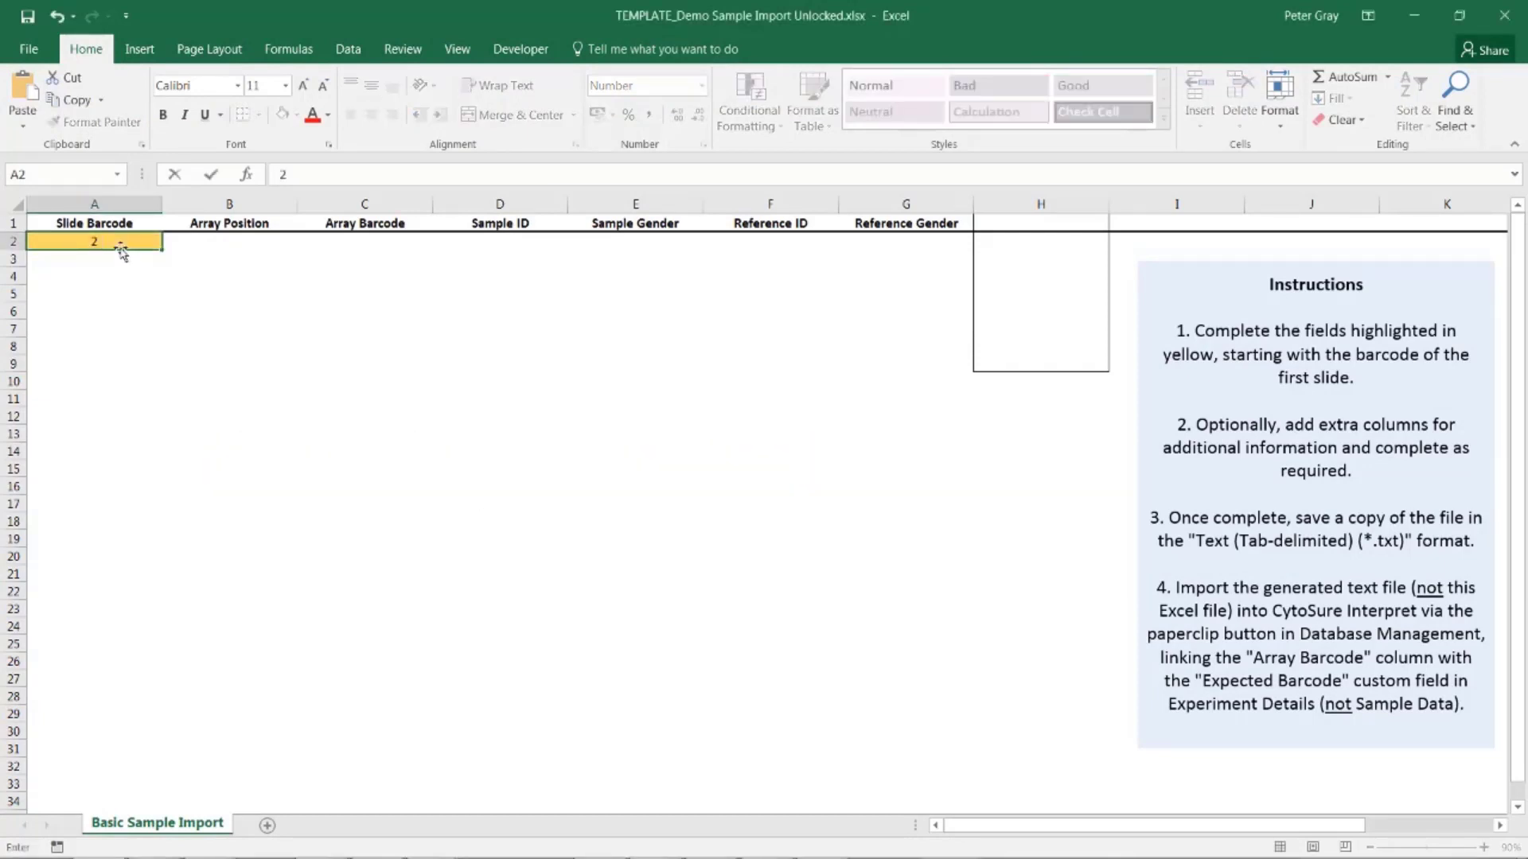
type("57517710078")
key("Return")
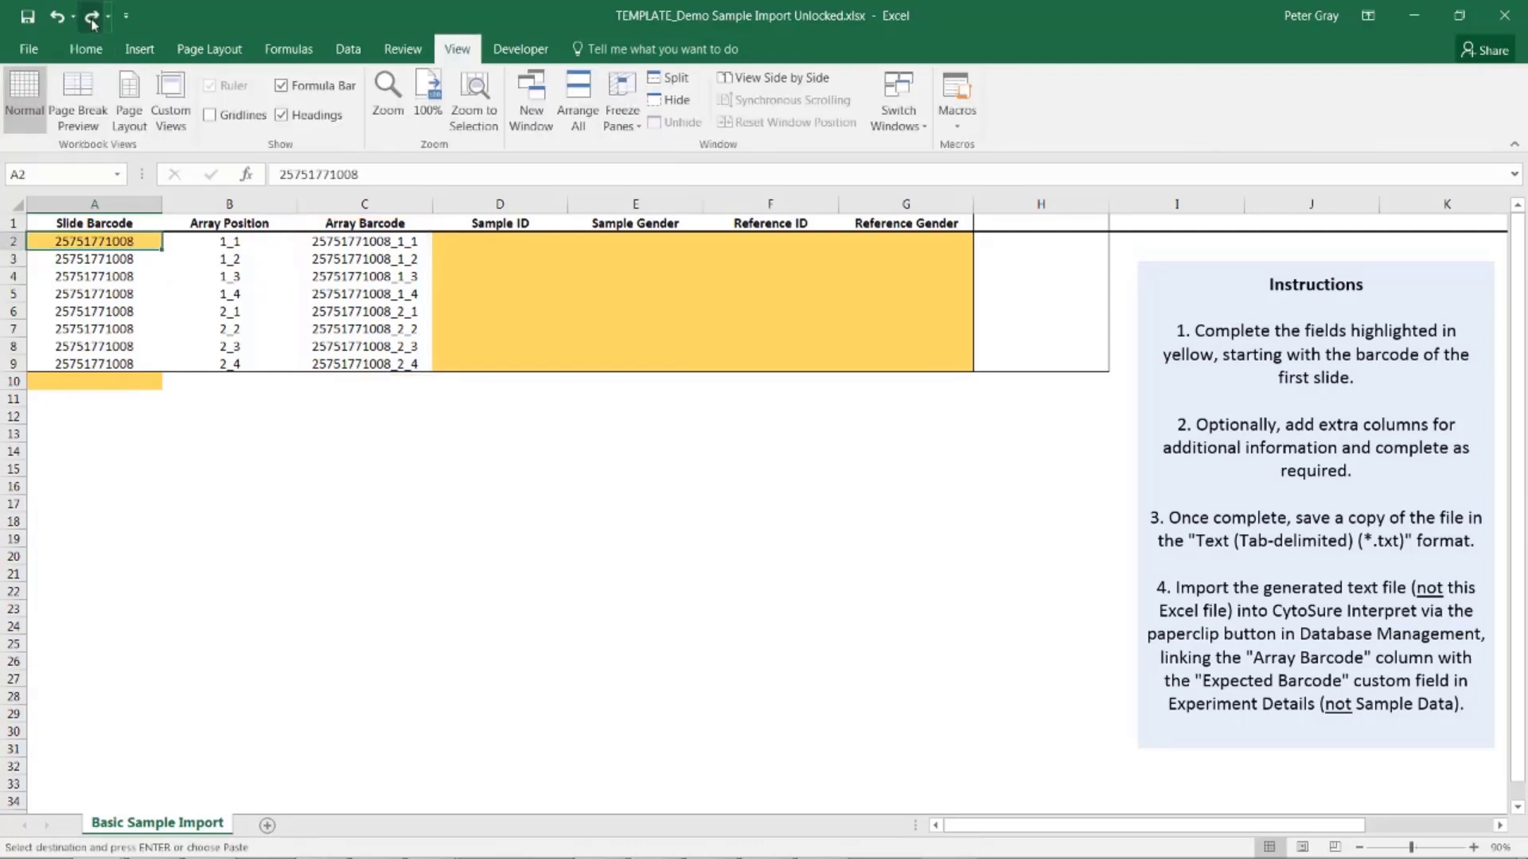
- Redo the Sample ID entries Demo_Test 1 through Demo_Test 8 in cells D2 to D9
left_click(91, 17)
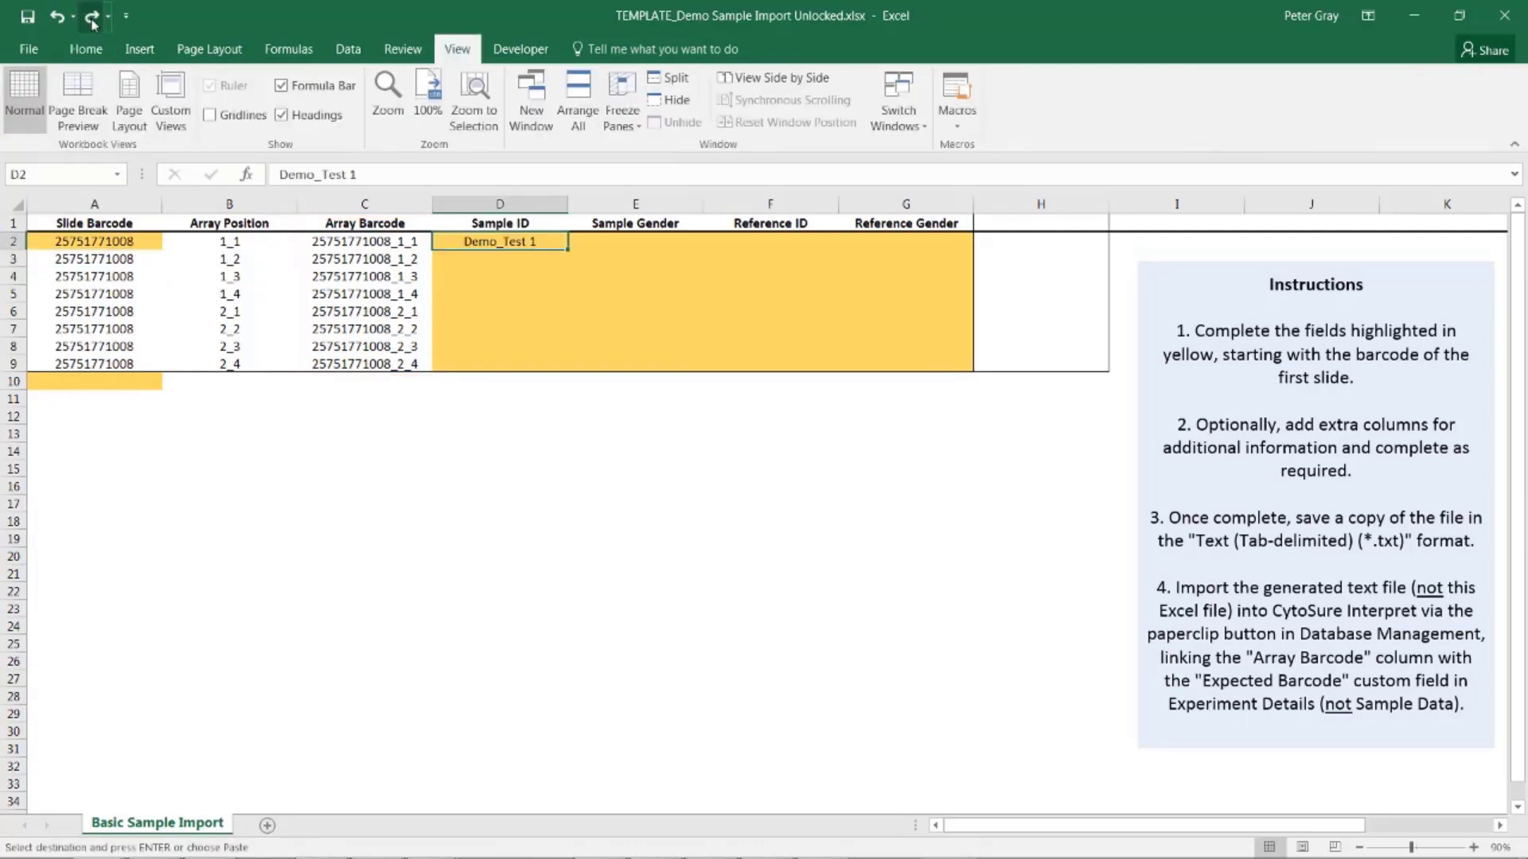
left_click(91, 17)
left_click(92, 18)
left_click(91, 18)
left_click(91, 18)
left_click(92, 17)
left_click(91, 17)
left_click(91, 18)
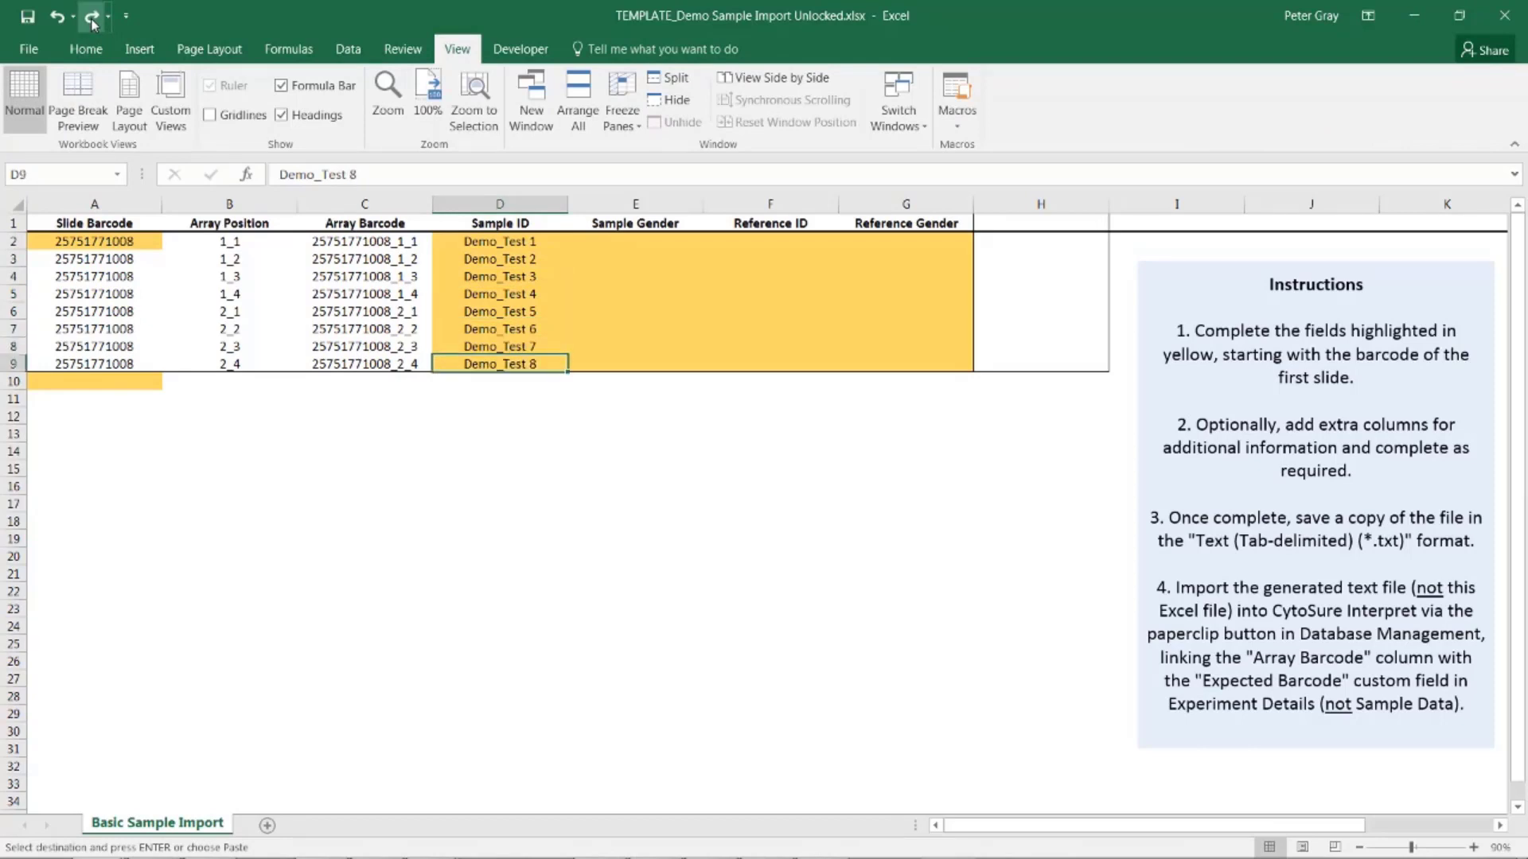
- Redo the Sample Gender entries so that E2 to E9 contain Male
left_click(91, 17)
left_click(91, 18)
left_click(92, 17)
left_click(92, 17)
left_click(92, 17)
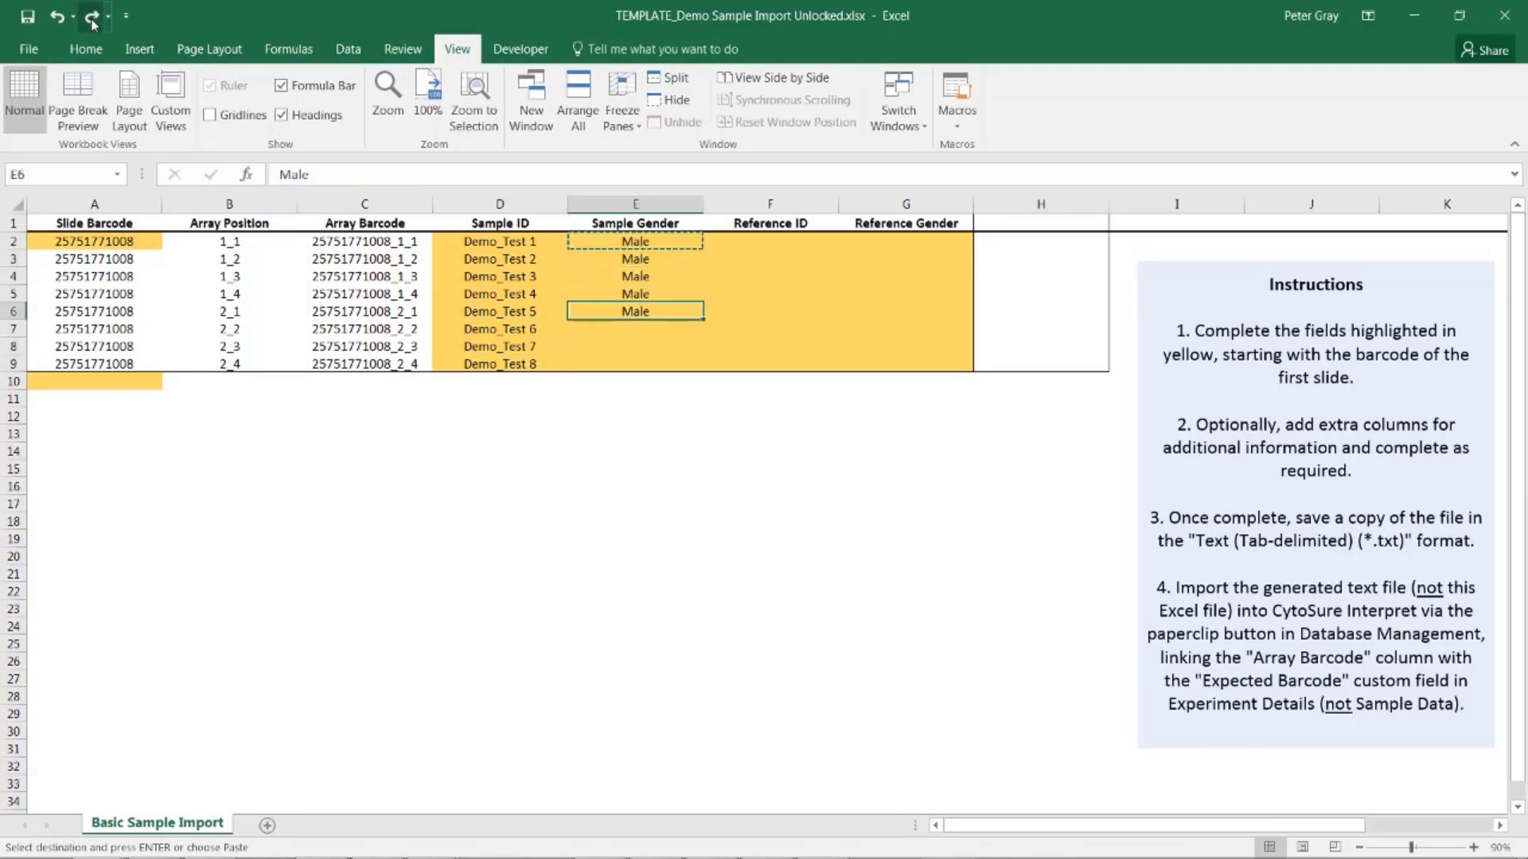
left_click(92, 18)
left_click(91, 17)
left_click(92, 18)
- Redo the Reference ID entries so that F2 to F9 contain Promega Male
left_click(92, 18)
left_click(91, 17)
left_click(91, 17)
left_click(92, 18)
left_click(91, 17)
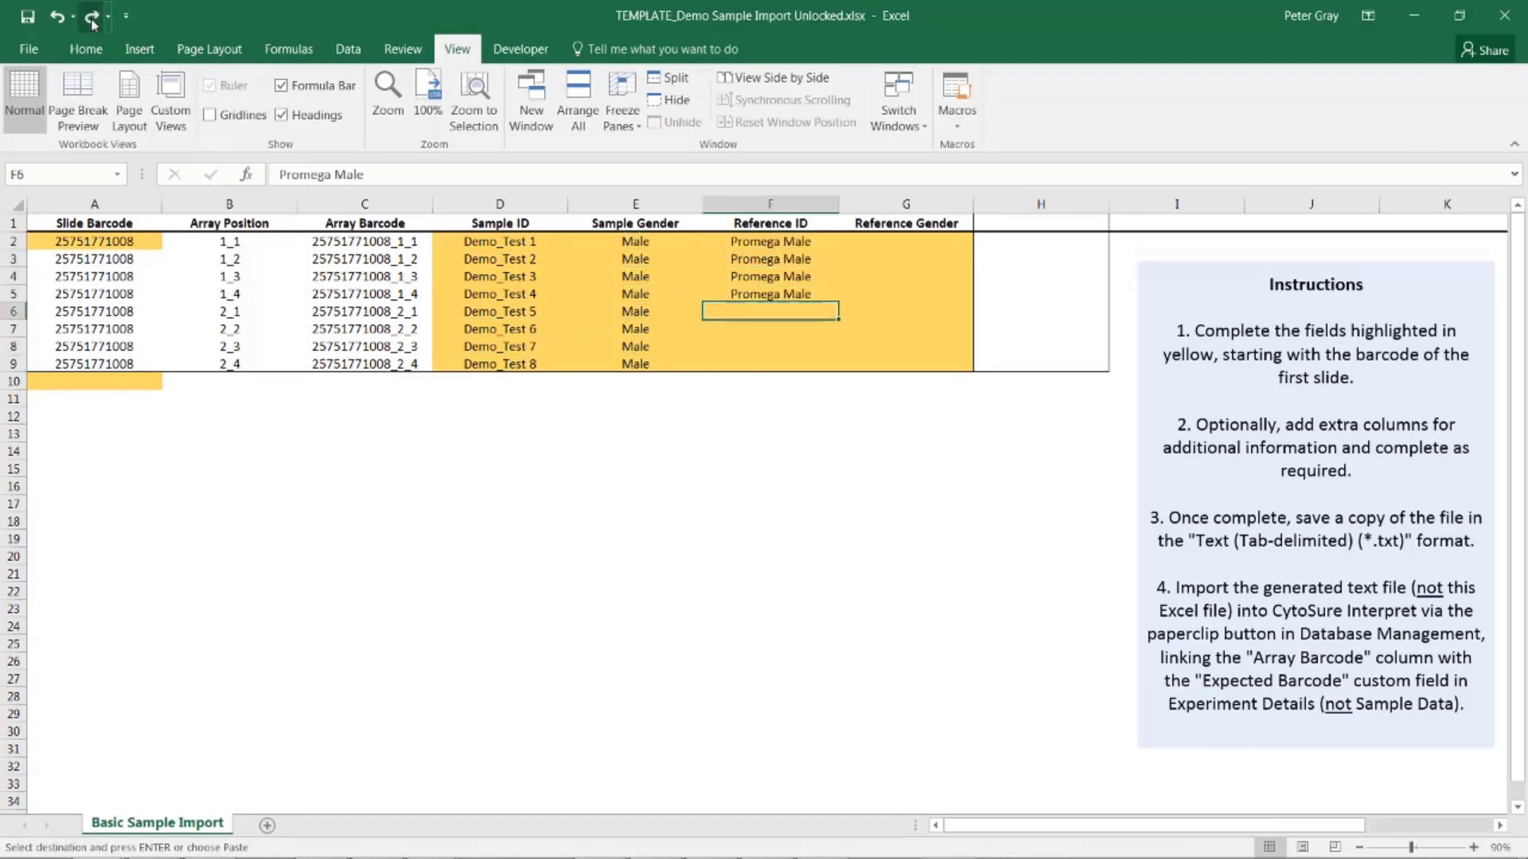
left_click(91, 18)
left_click(91, 18)
left_click(91, 17)
- Redo the Reference Gender entries so that G2 to G9 contain Male
left_click(91, 17)
left_click(91, 17)
left_click(91, 17)
left_click(91, 17)
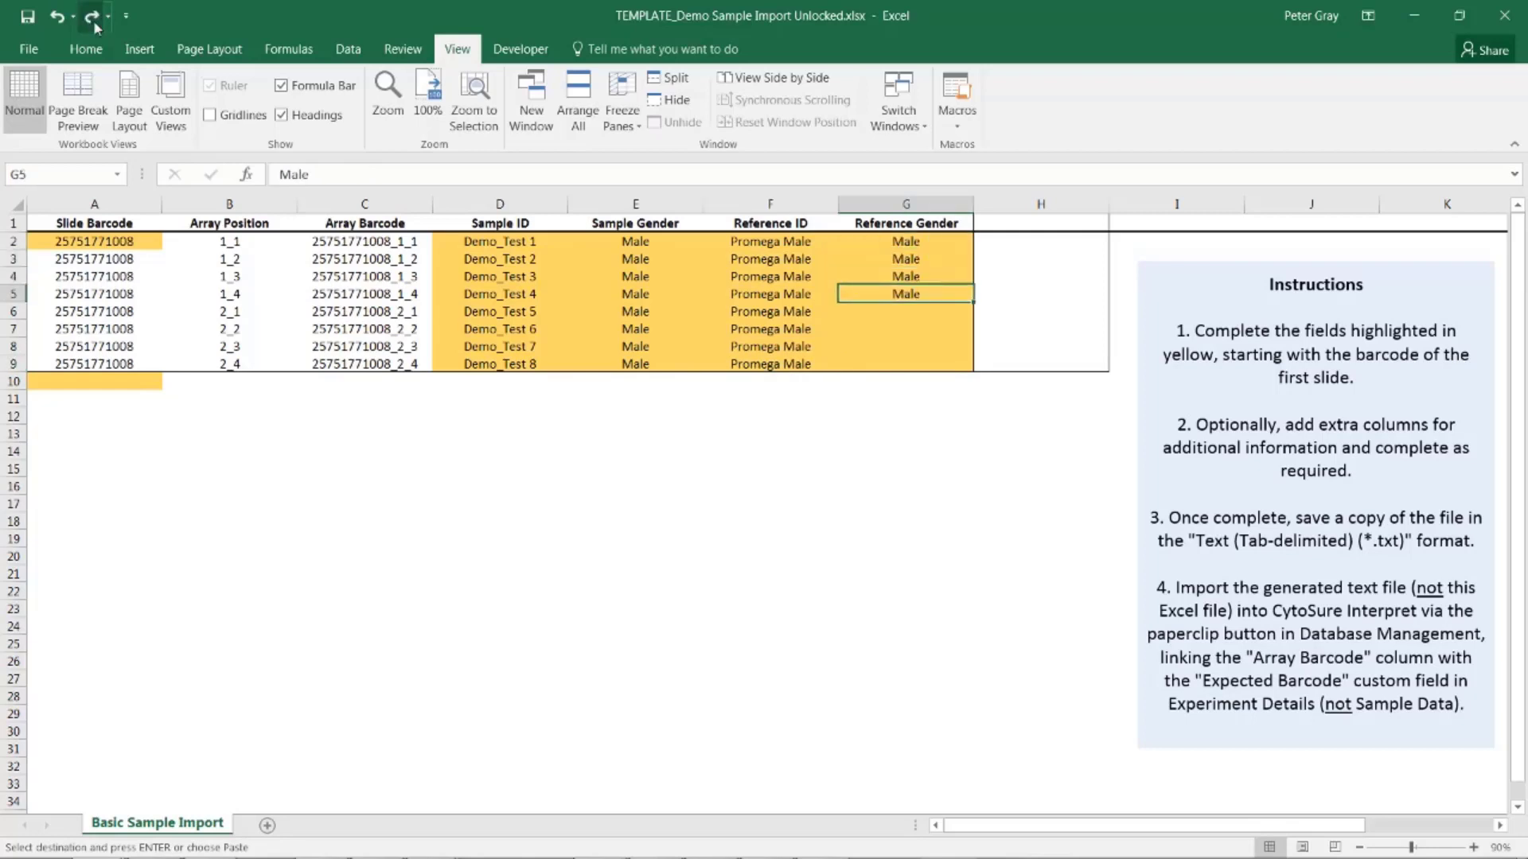
left_click(92, 18)
left_click(92, 17)
left_click(92, 18)
left_click(91, 18)
- Redo the extra Date of Birth column in column H, including its heading and each sample's birth date
left_click(92, 17)
left_click(91, 18)
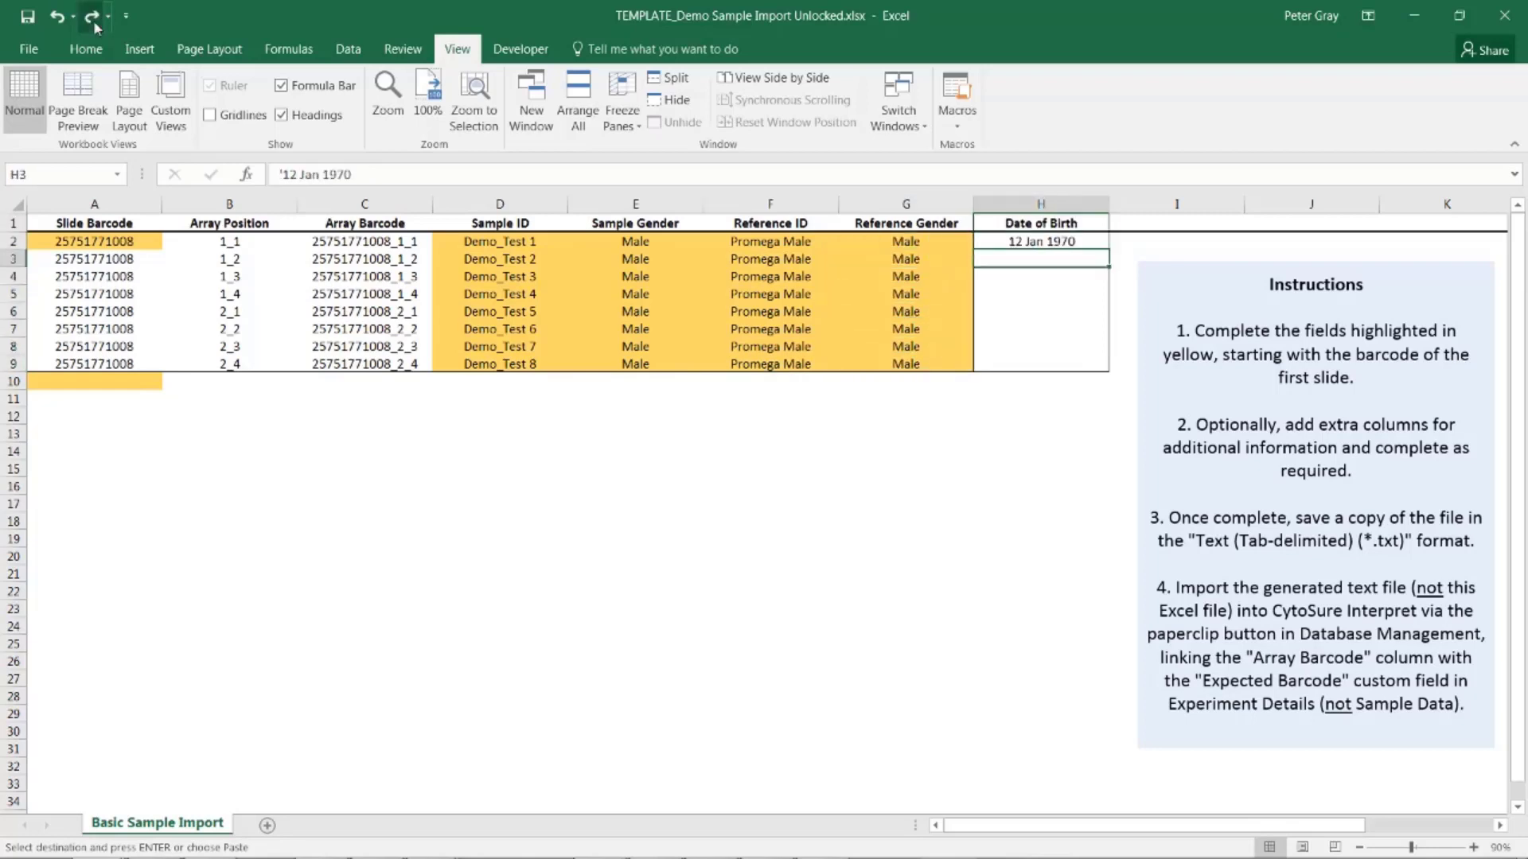
left_click(91, 17)
left_click(91, 18)
left_click(91, 18)
left_click(92, 18)
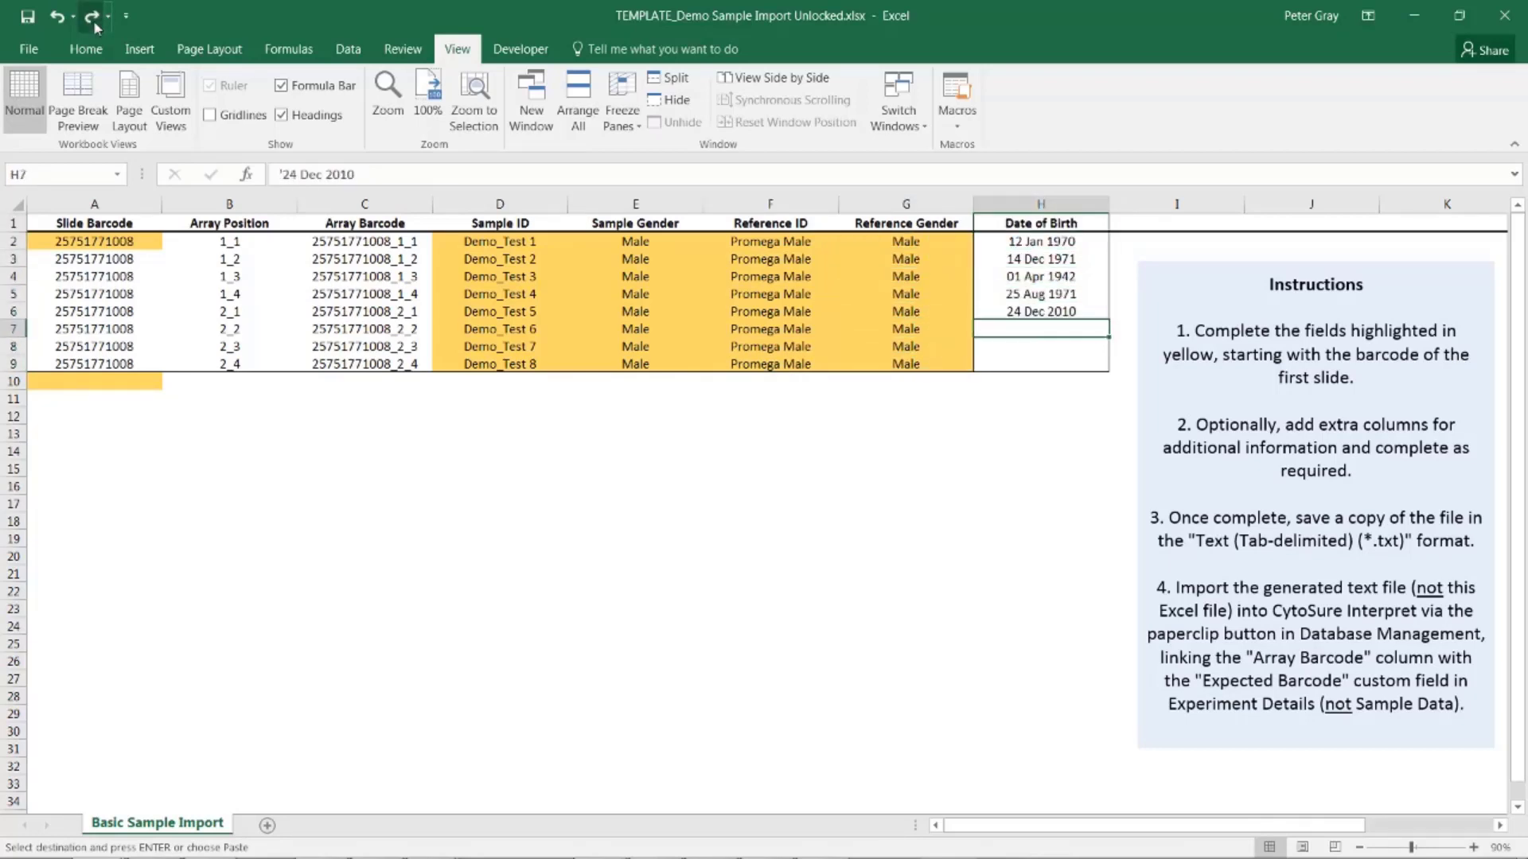
left_click(91, 17)
left_click(91, 17)
left_click(91, 17)
left_click(92, 17)
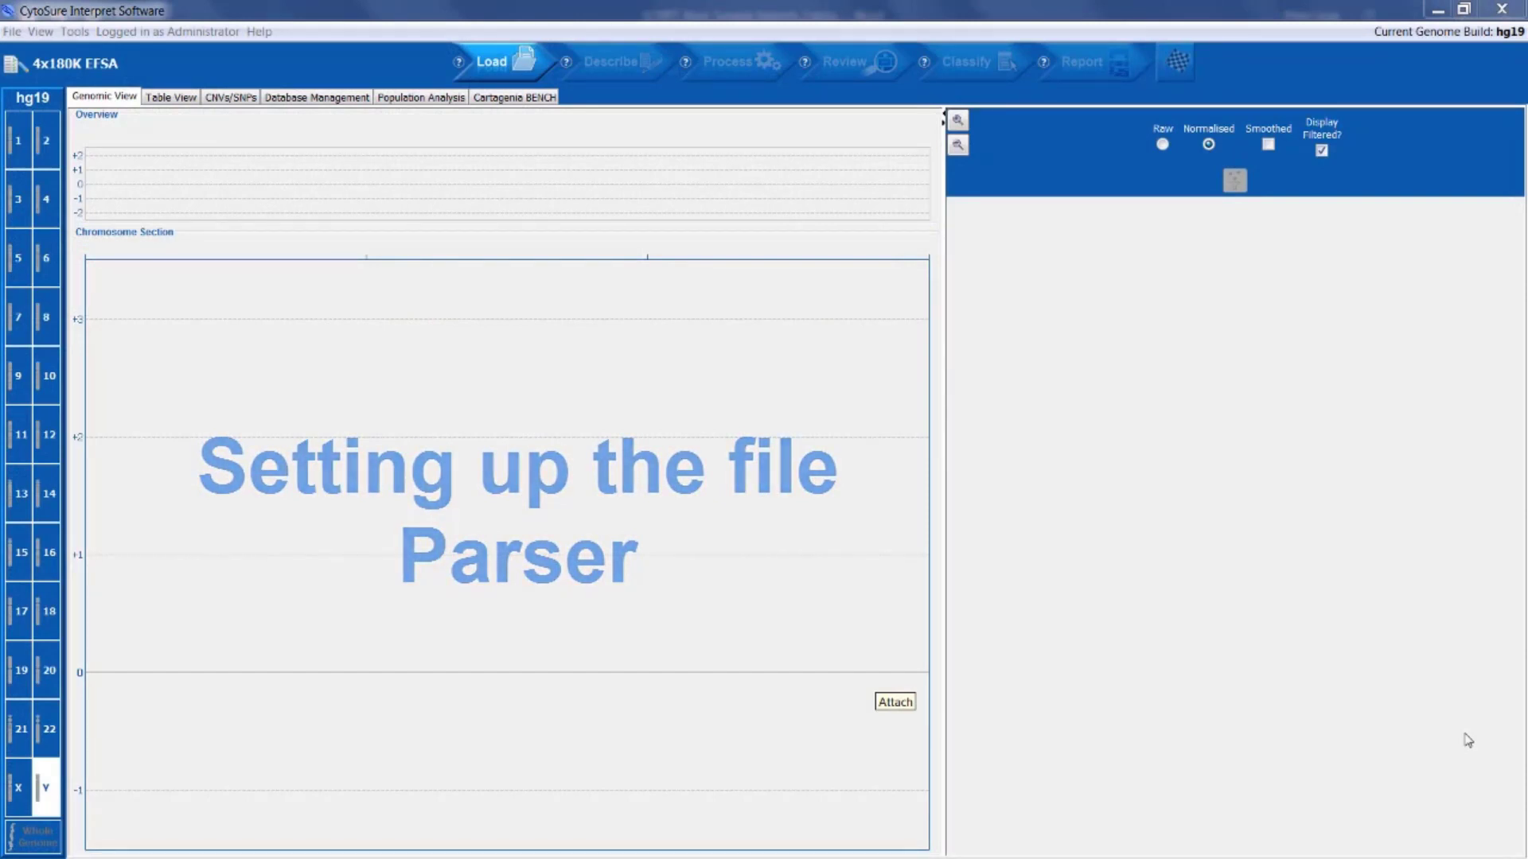
- In CytoSure Interpret's database management, attach the sample text file from Desktop > VIDEO SCRIPTS > Basic Sample Import
left_click(332, 97)
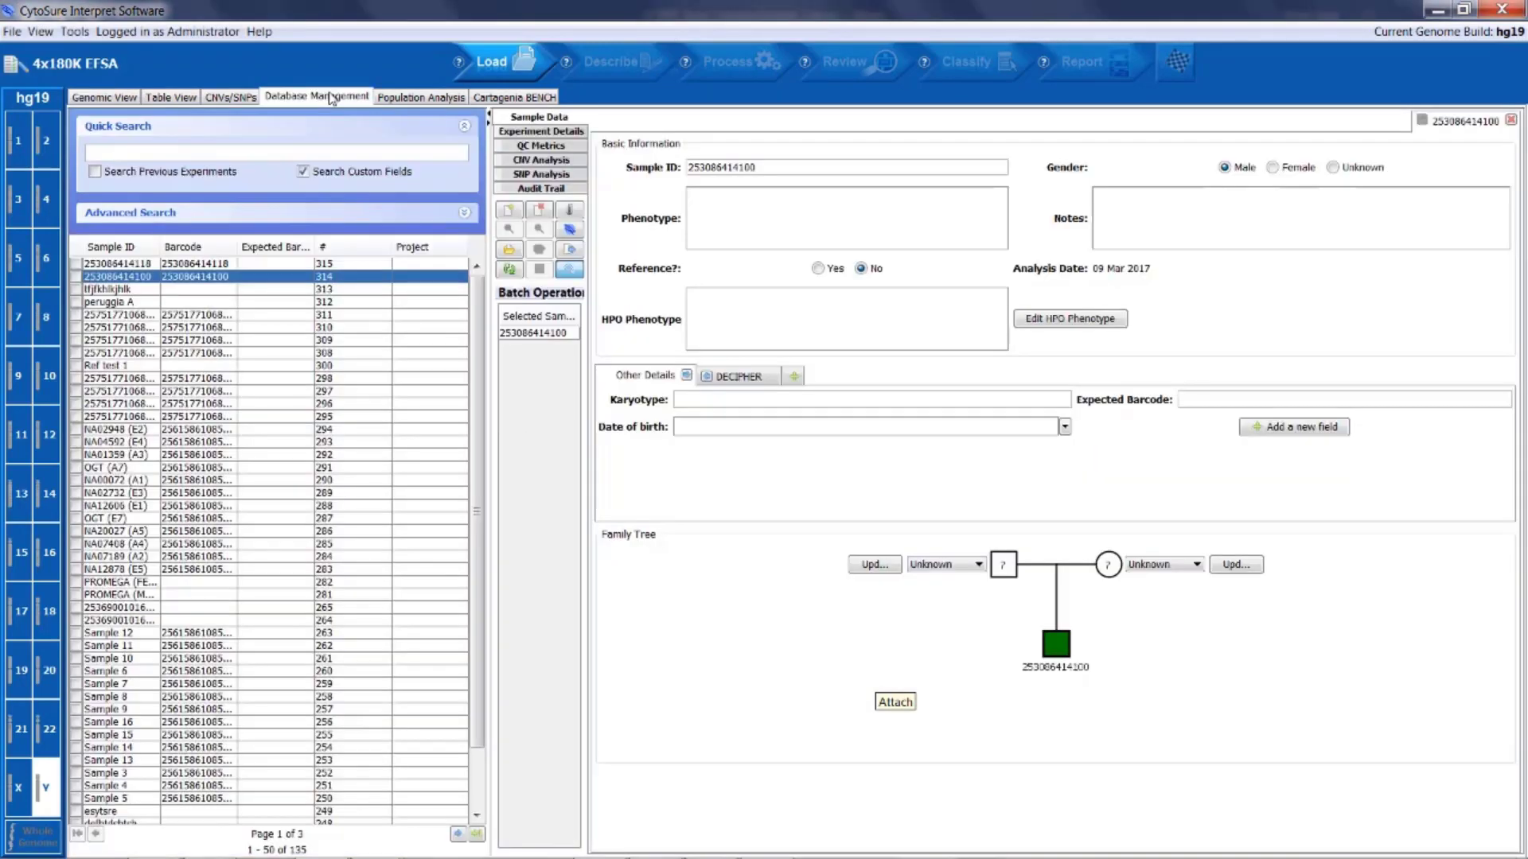
left_click(569, 211)
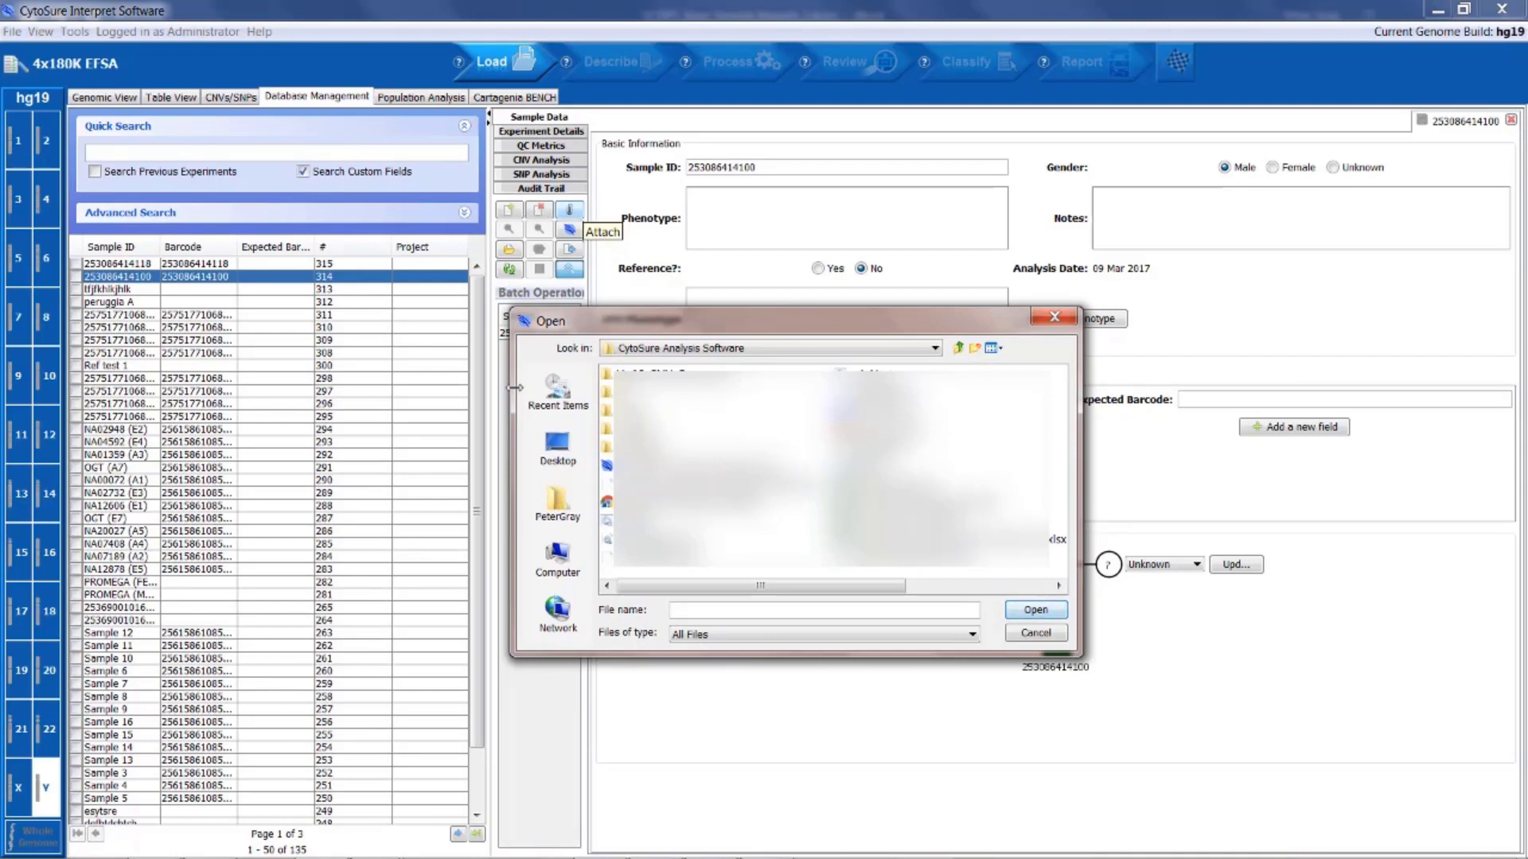
left_click(548, 448)
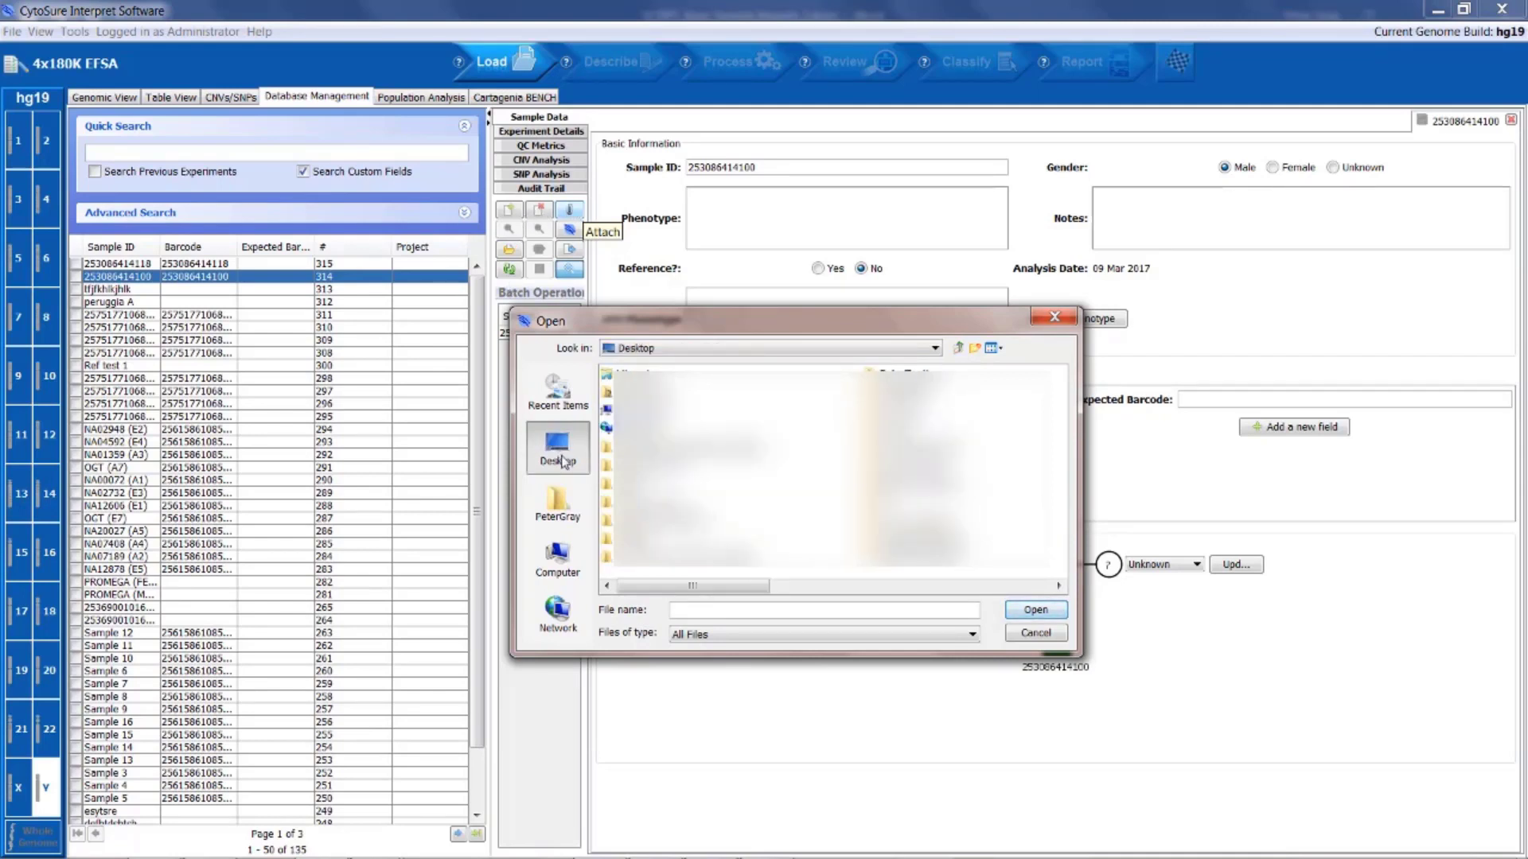
double_click(901, 567)
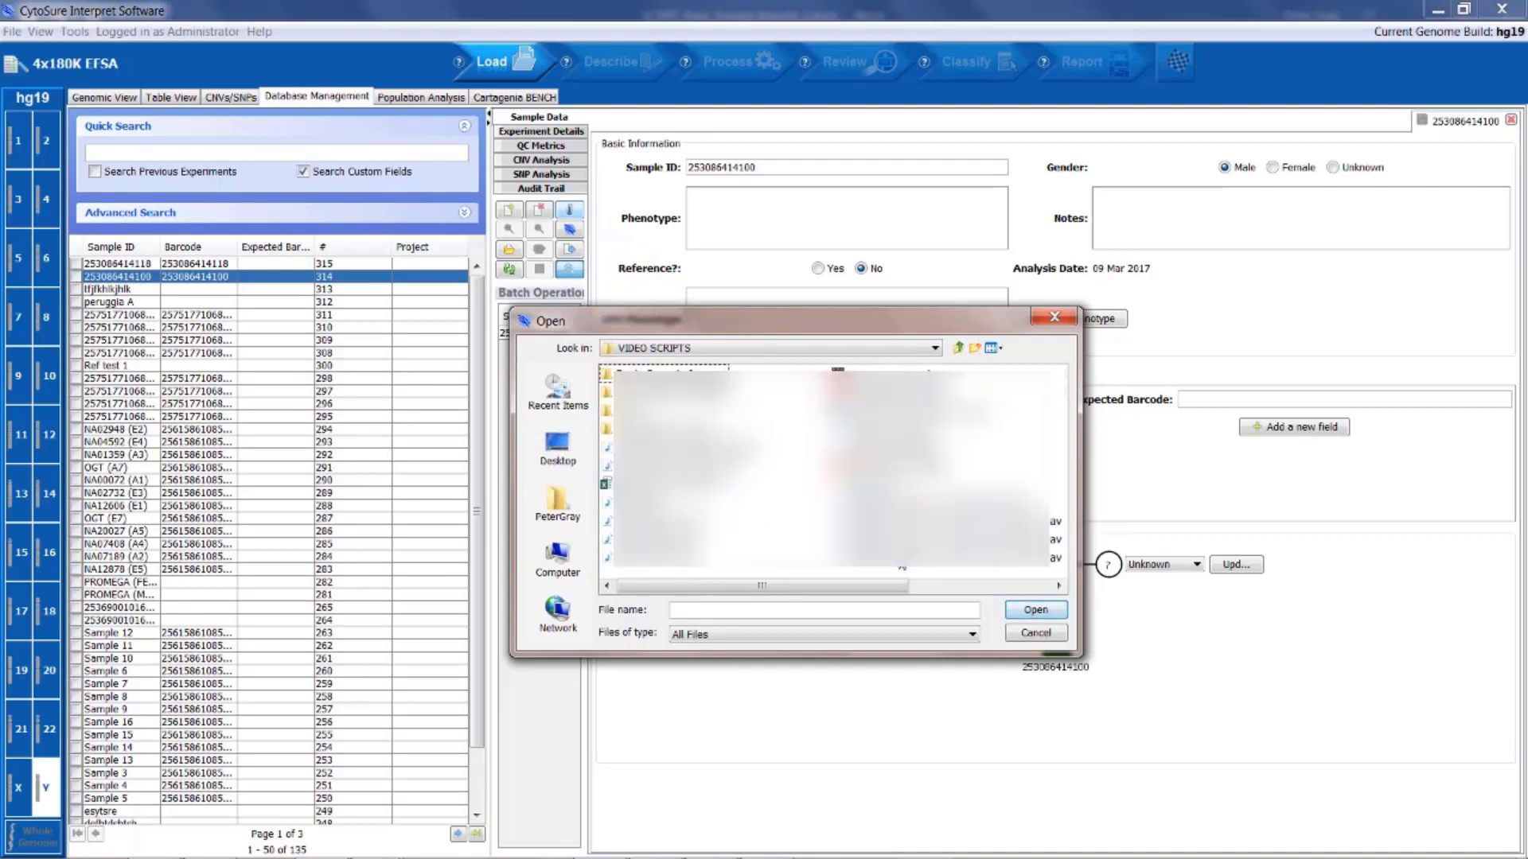
double_click(674, 374)
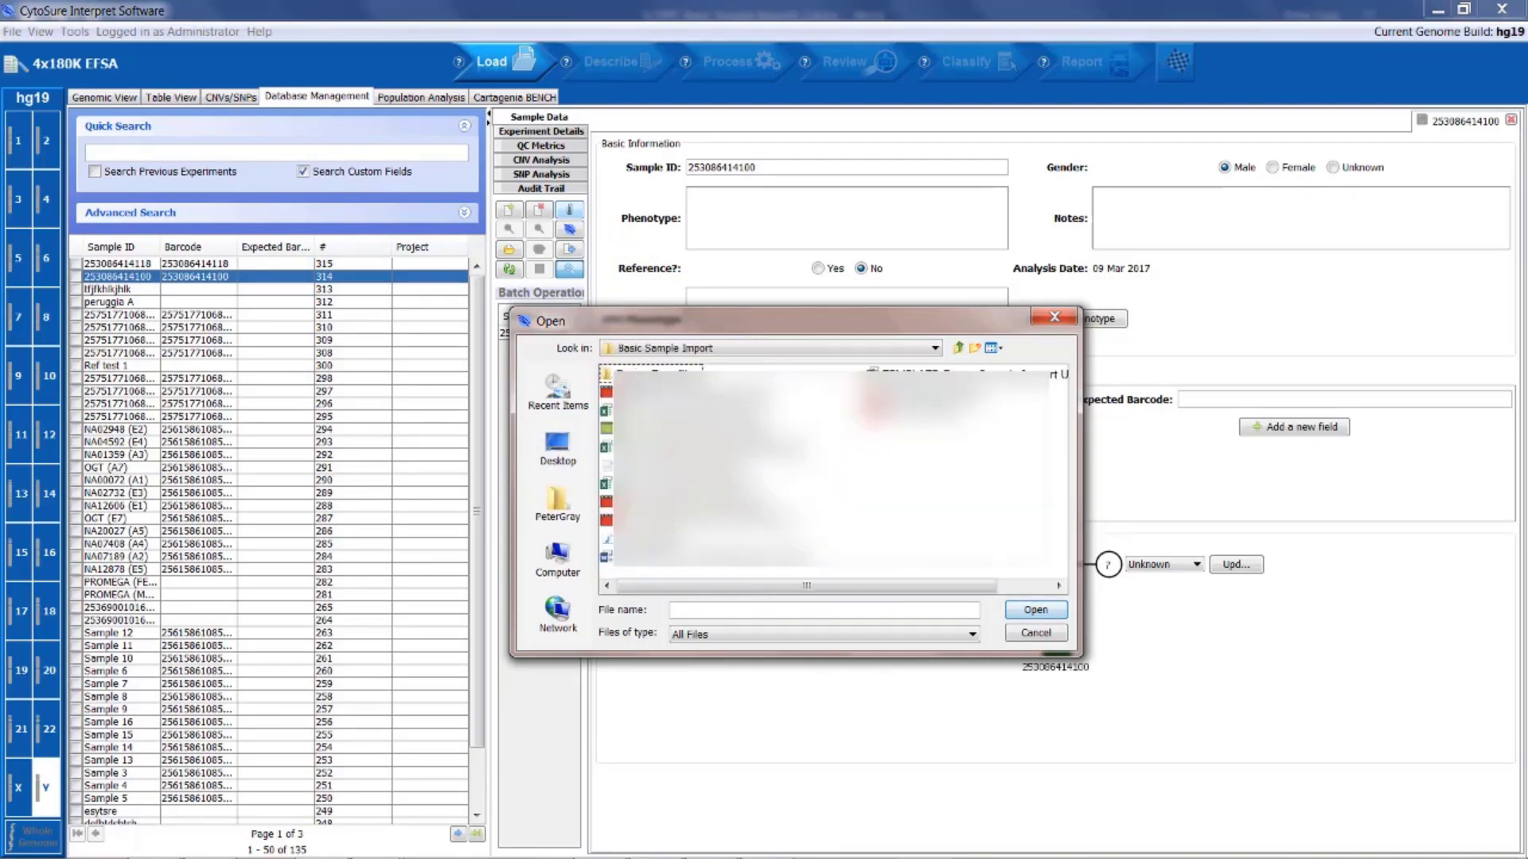
double_click(645, 469)
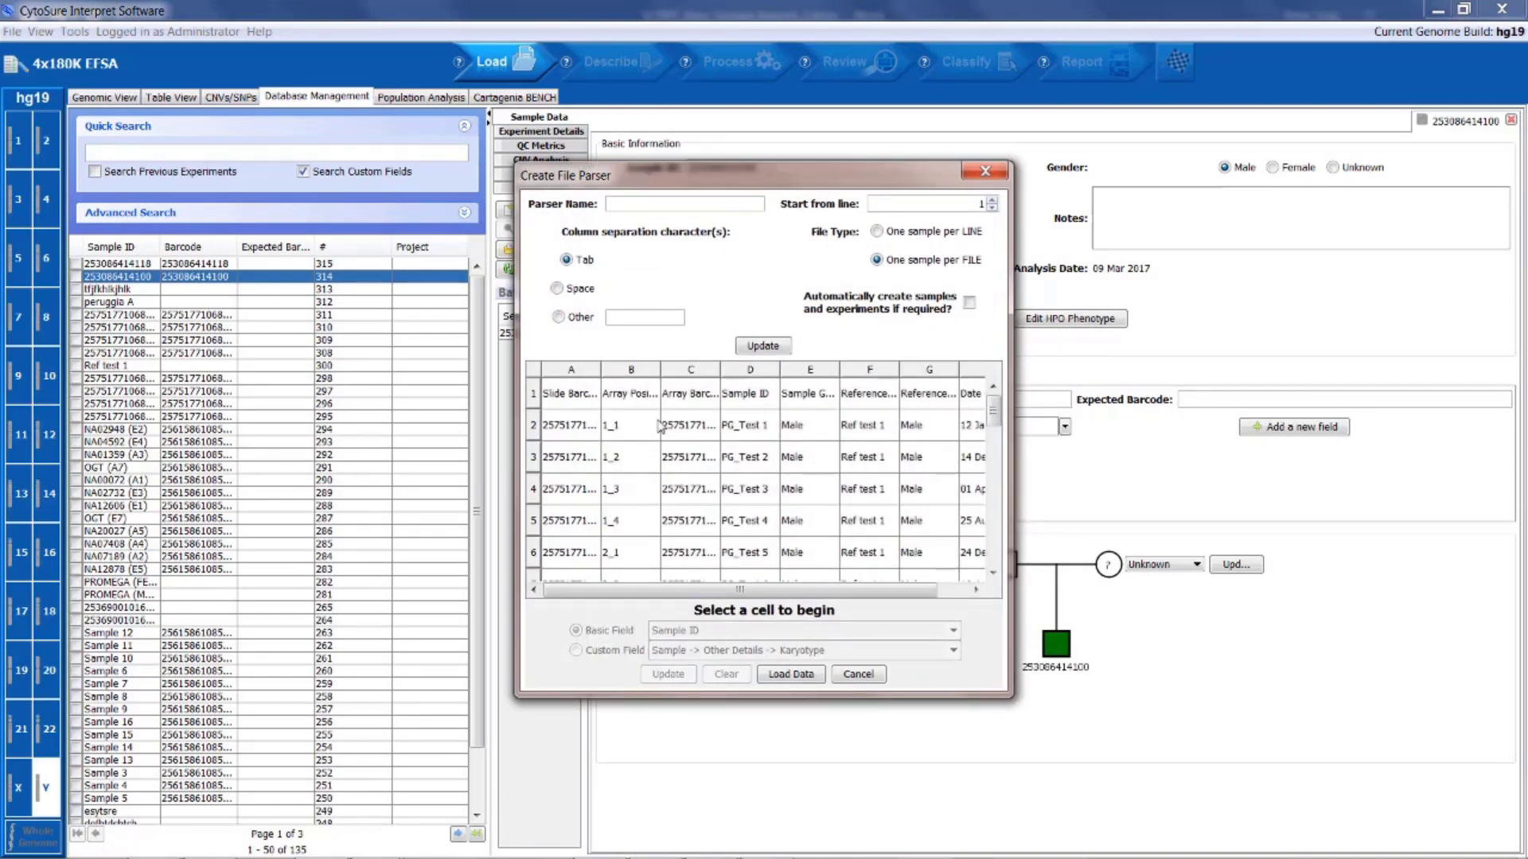
- Name the file parser Basic Sample Import and use Tab as its column separation character
type("Basic Sample Import")
left_click(583, 263)
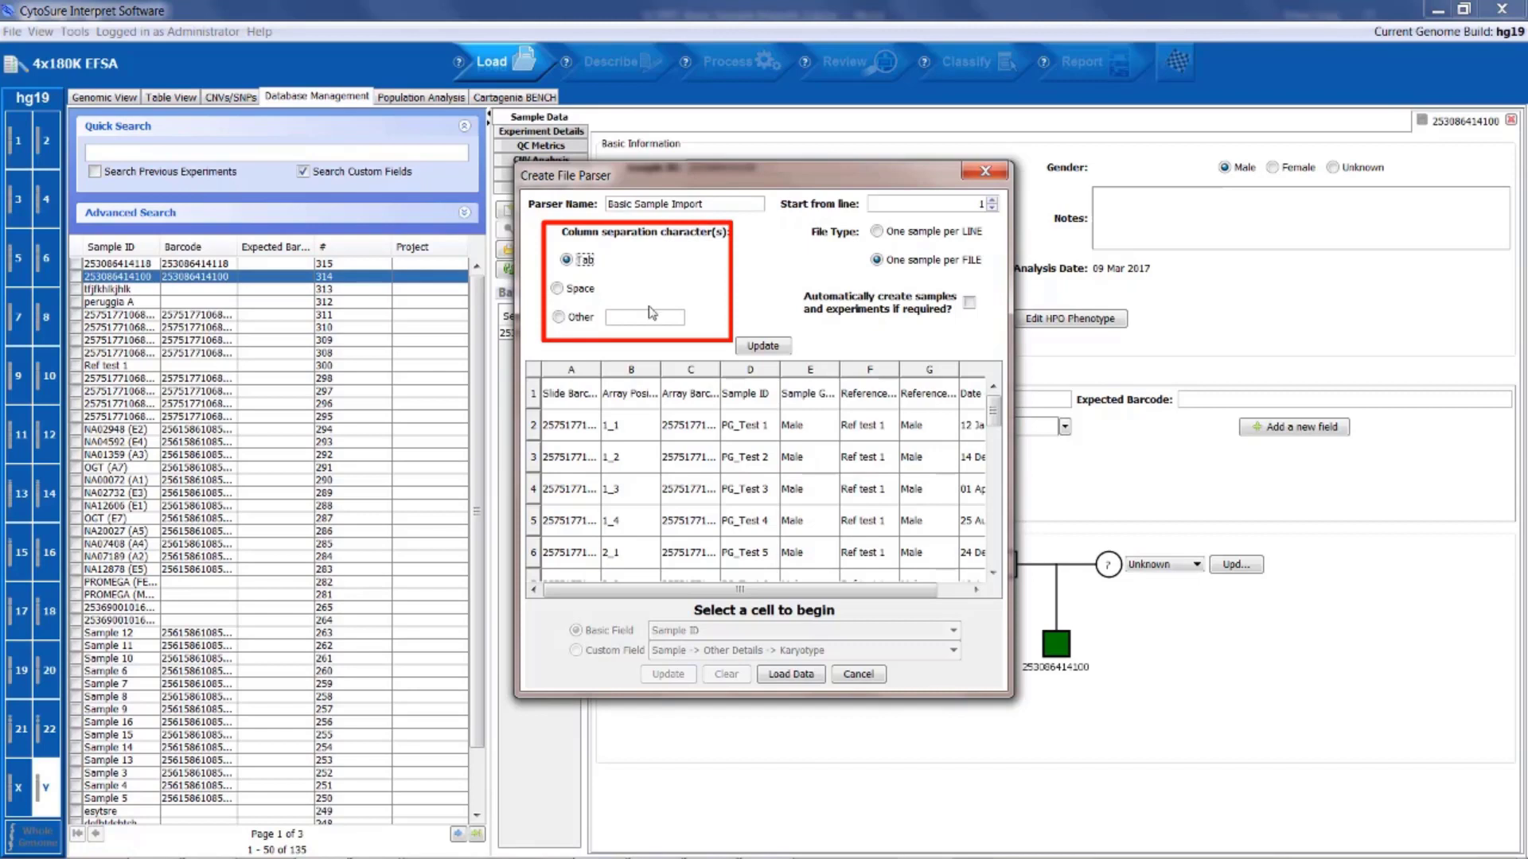
- Map the Array Barcode heading in C1 to the custom field Experiment -> General -> Expected Barcode
left_click(692, 397)
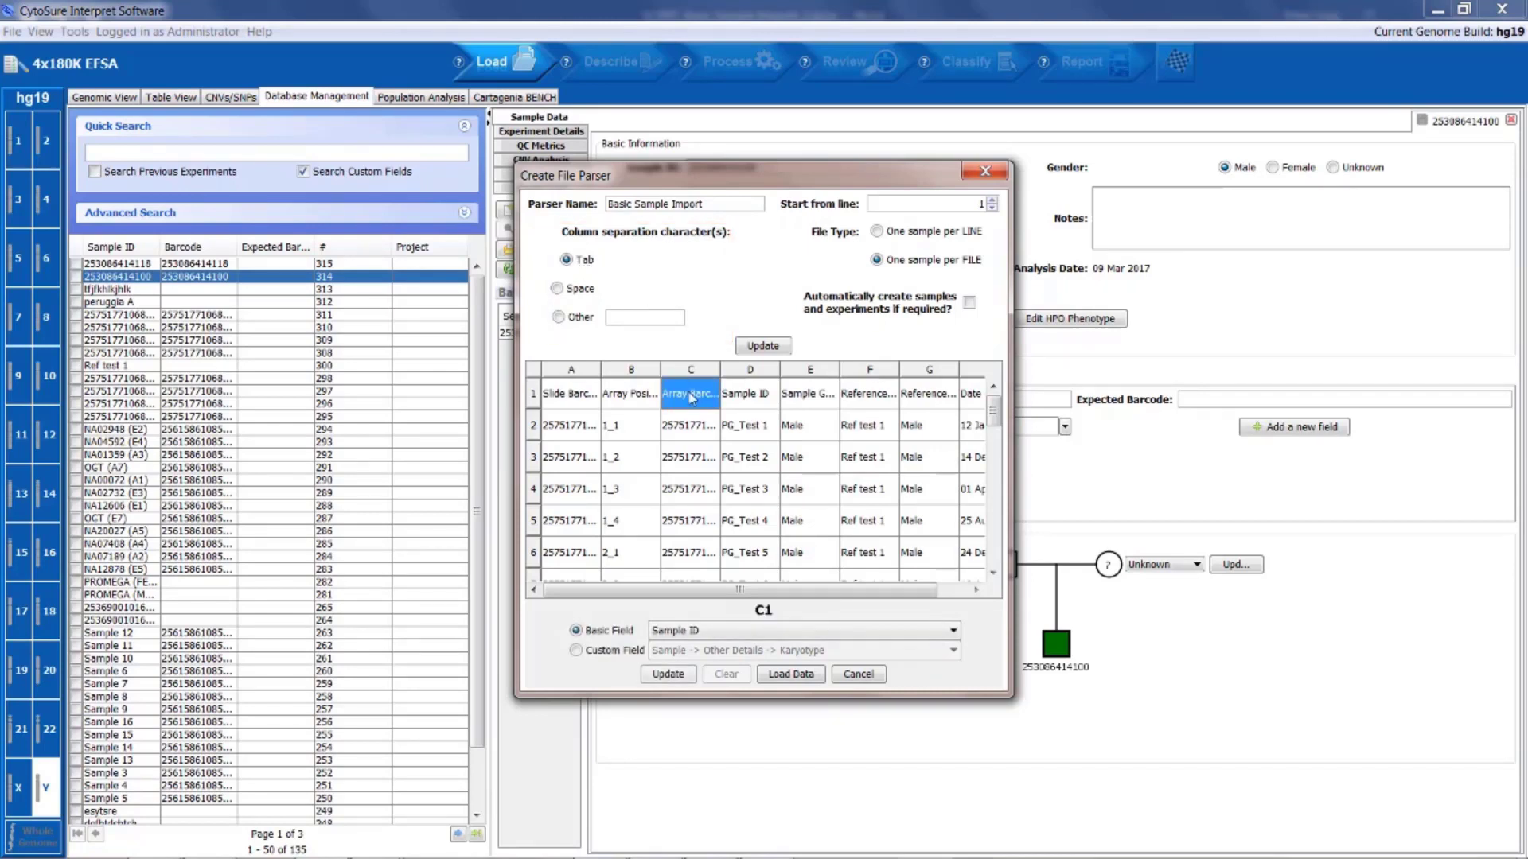
left_click(578, 652)
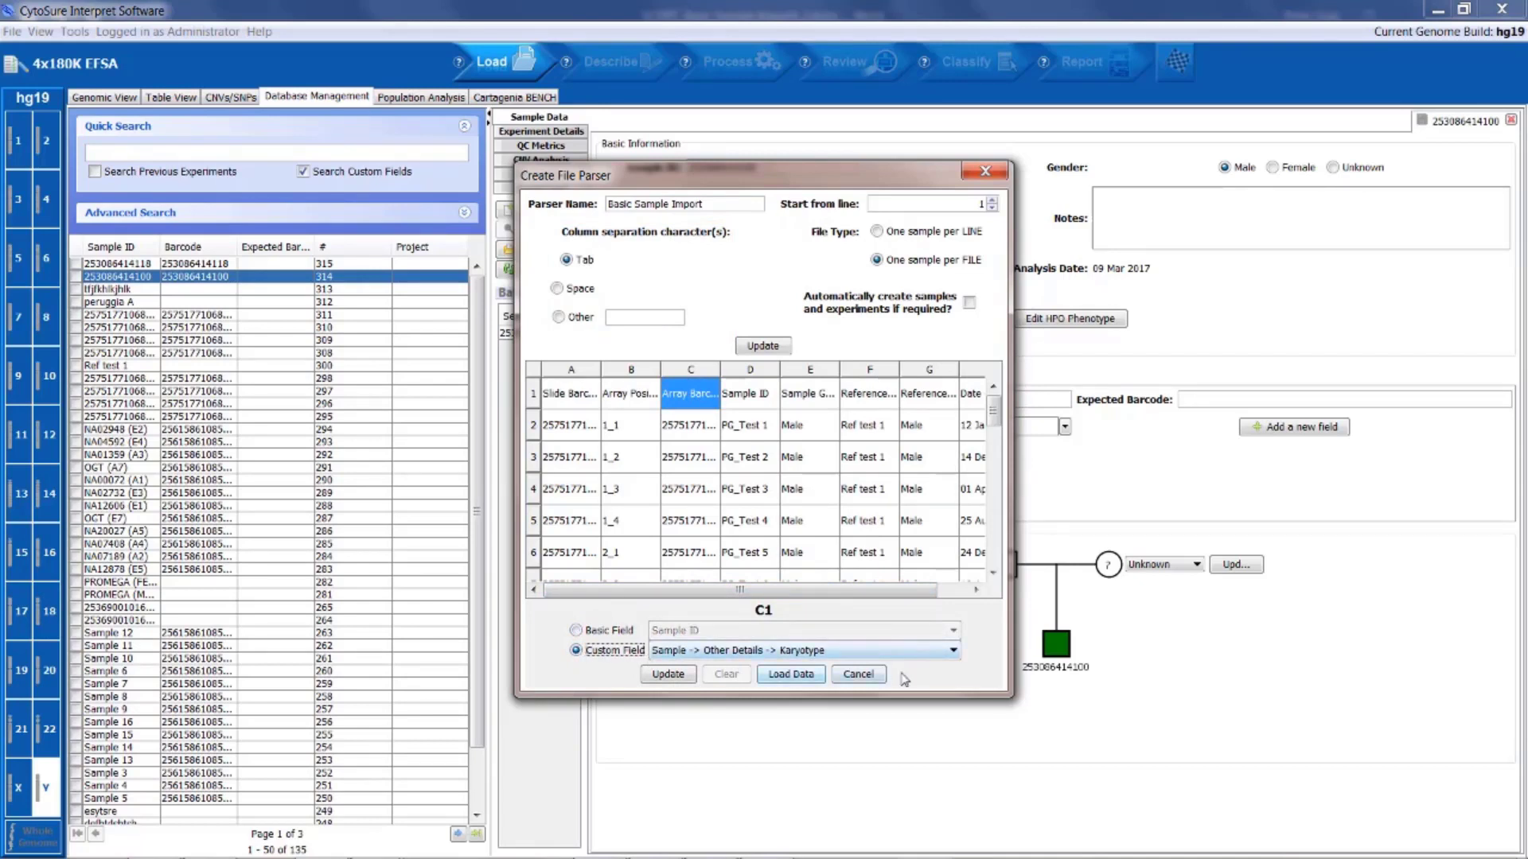
left_click(954, 653)
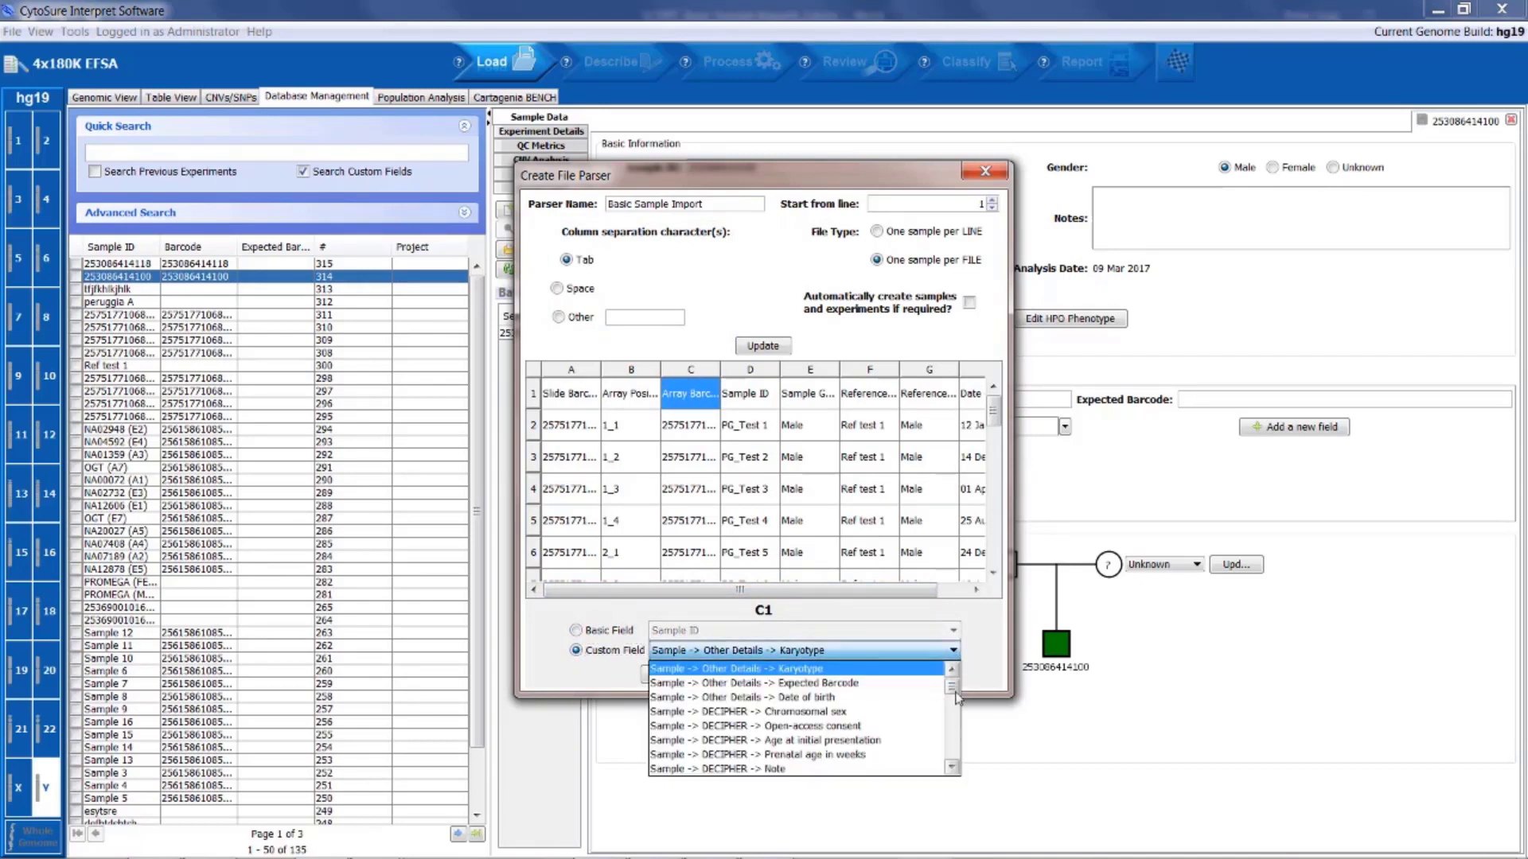
left_click(954, 749)
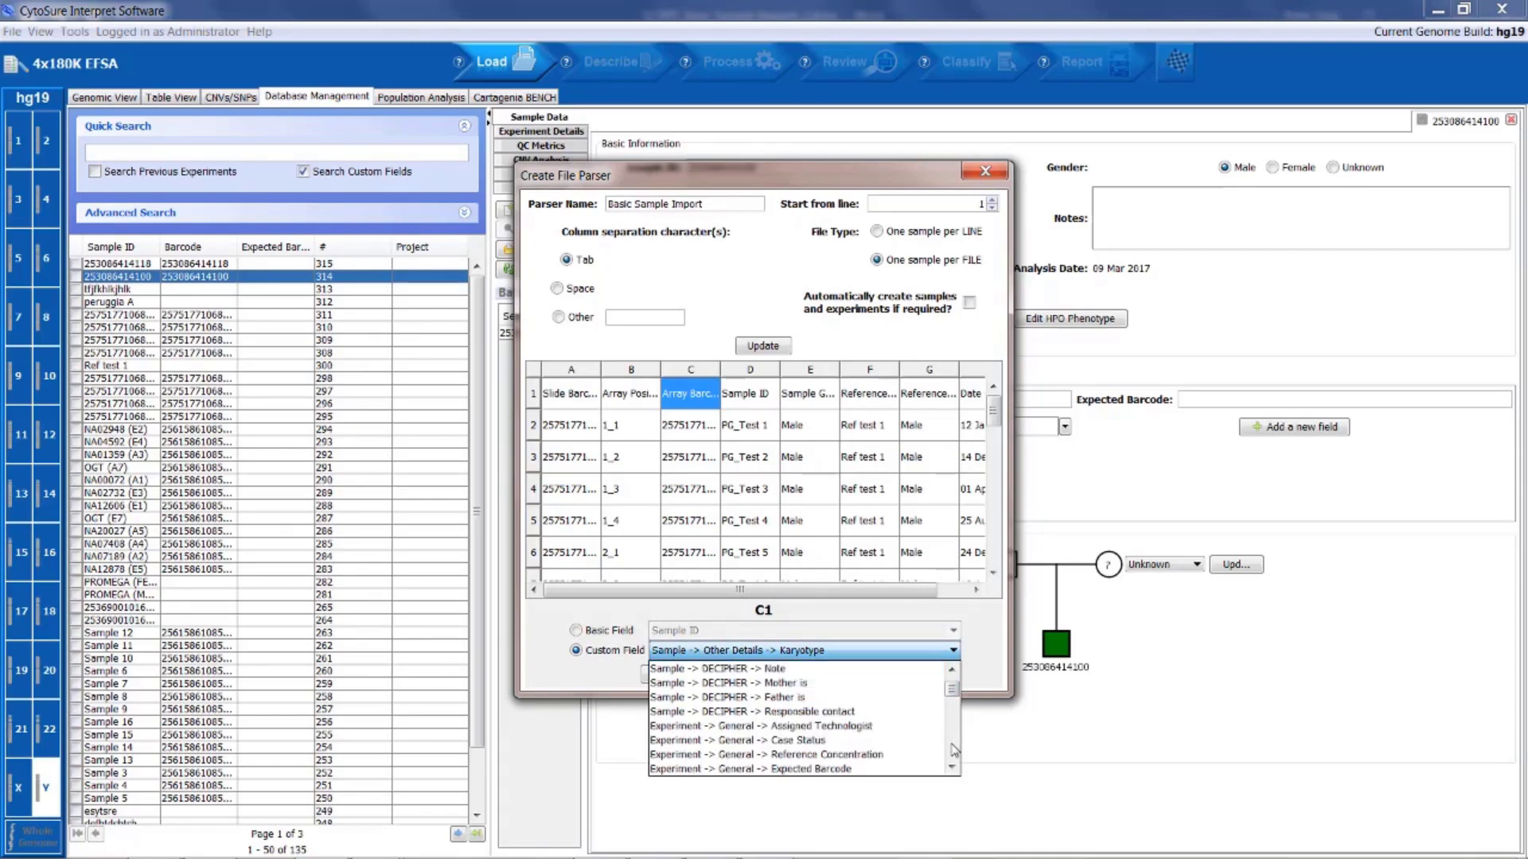
left_click(851, 770)
left_click(652, 678)
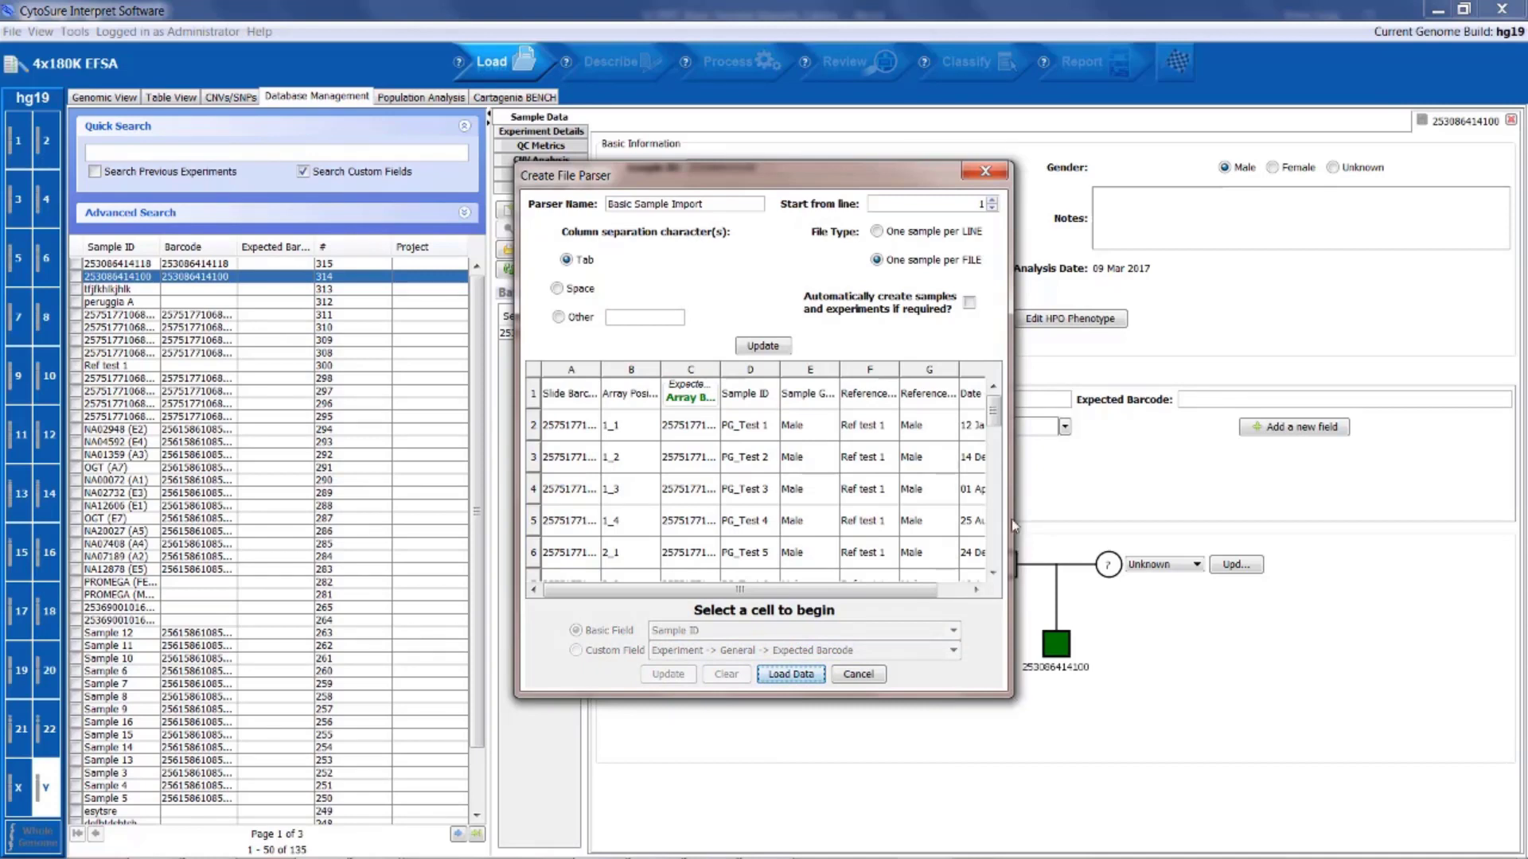
- Map heading D1 to the basic field Sample ID and heading E1 to Sample Gender
left_click(755, 406)
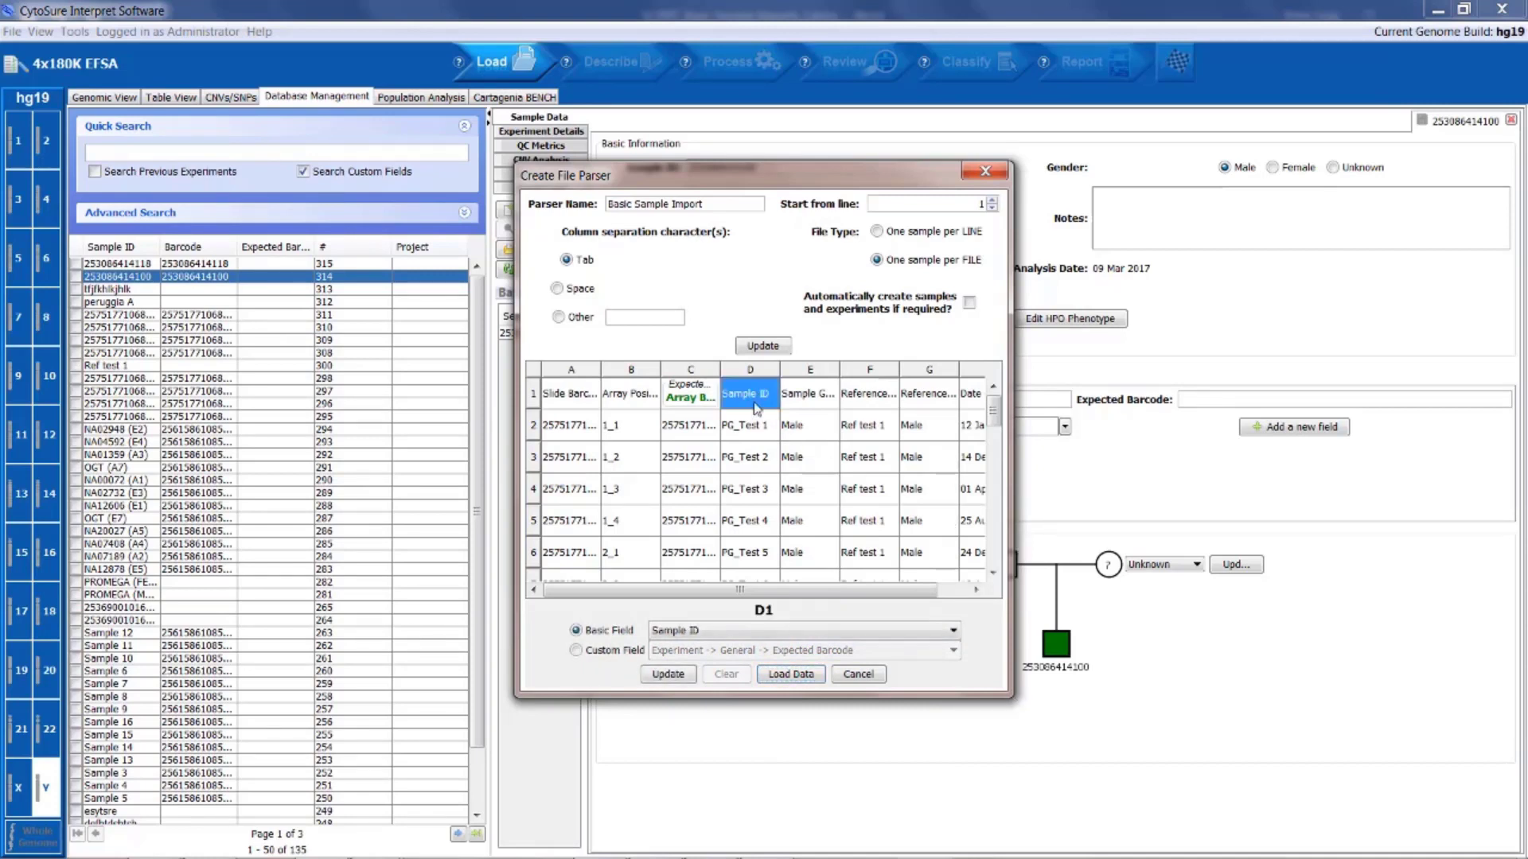
left_click(682, 676)
left_click(809, 393)
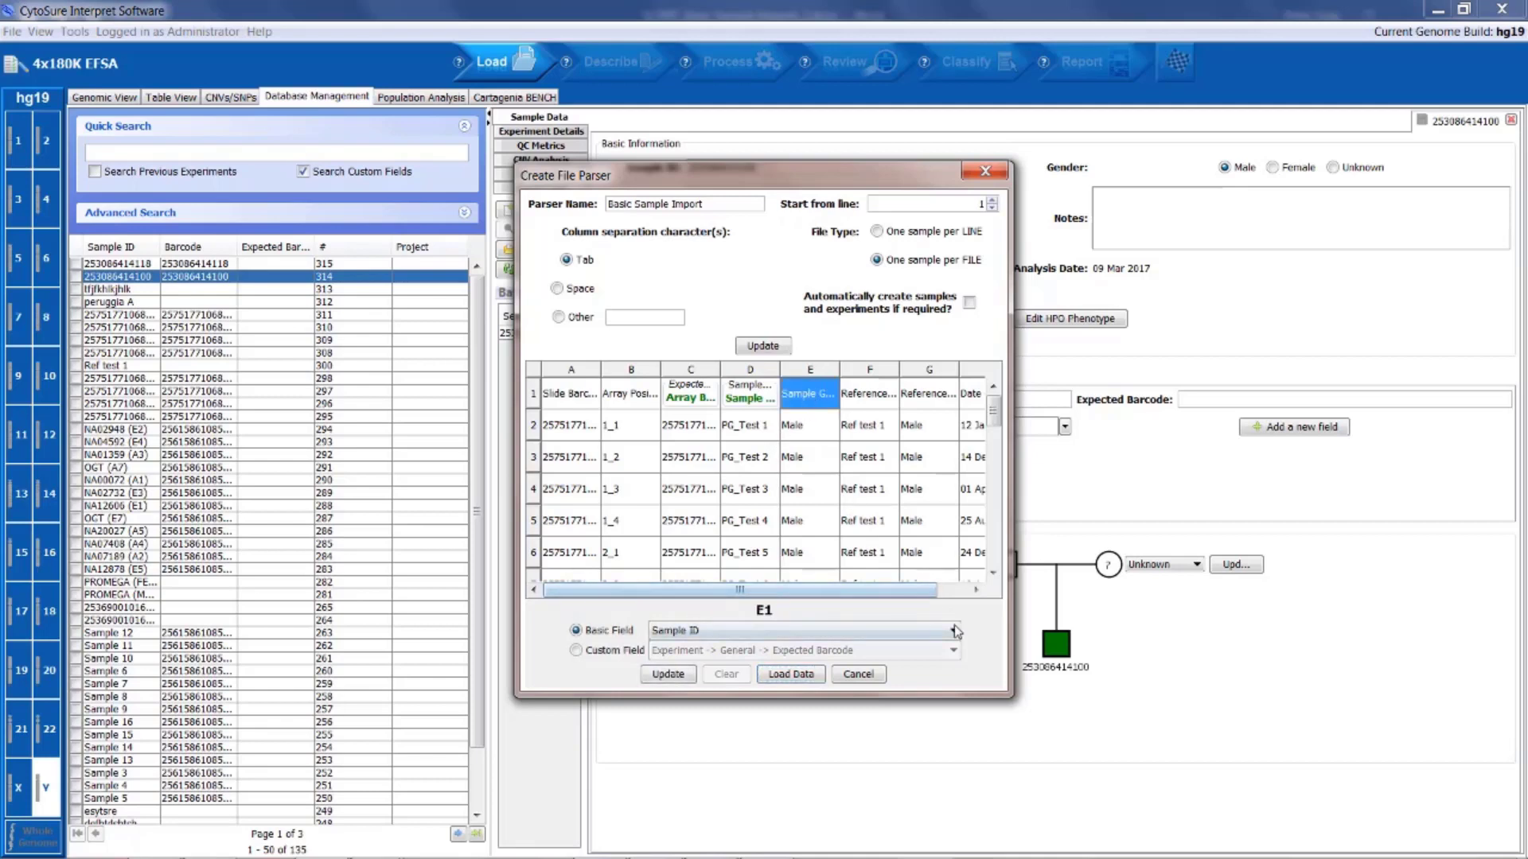
left_click(795, 630)
left_click(712, 664)
left_click(682, 674)
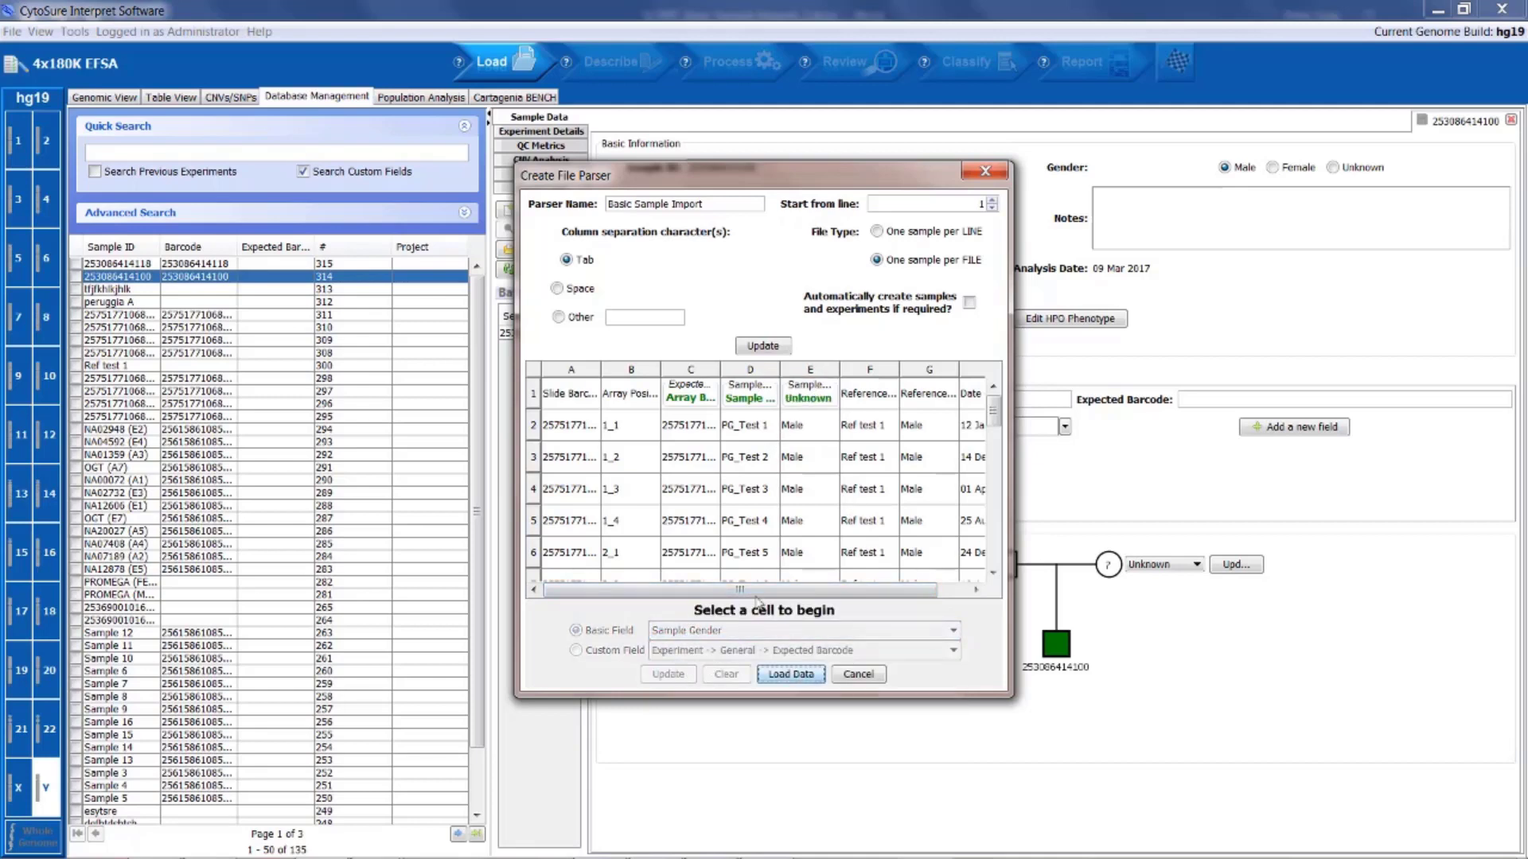
- Map the reference heading in F1 to the basic field Reference ID
left_click(867, 398)
left_click(952, 630)
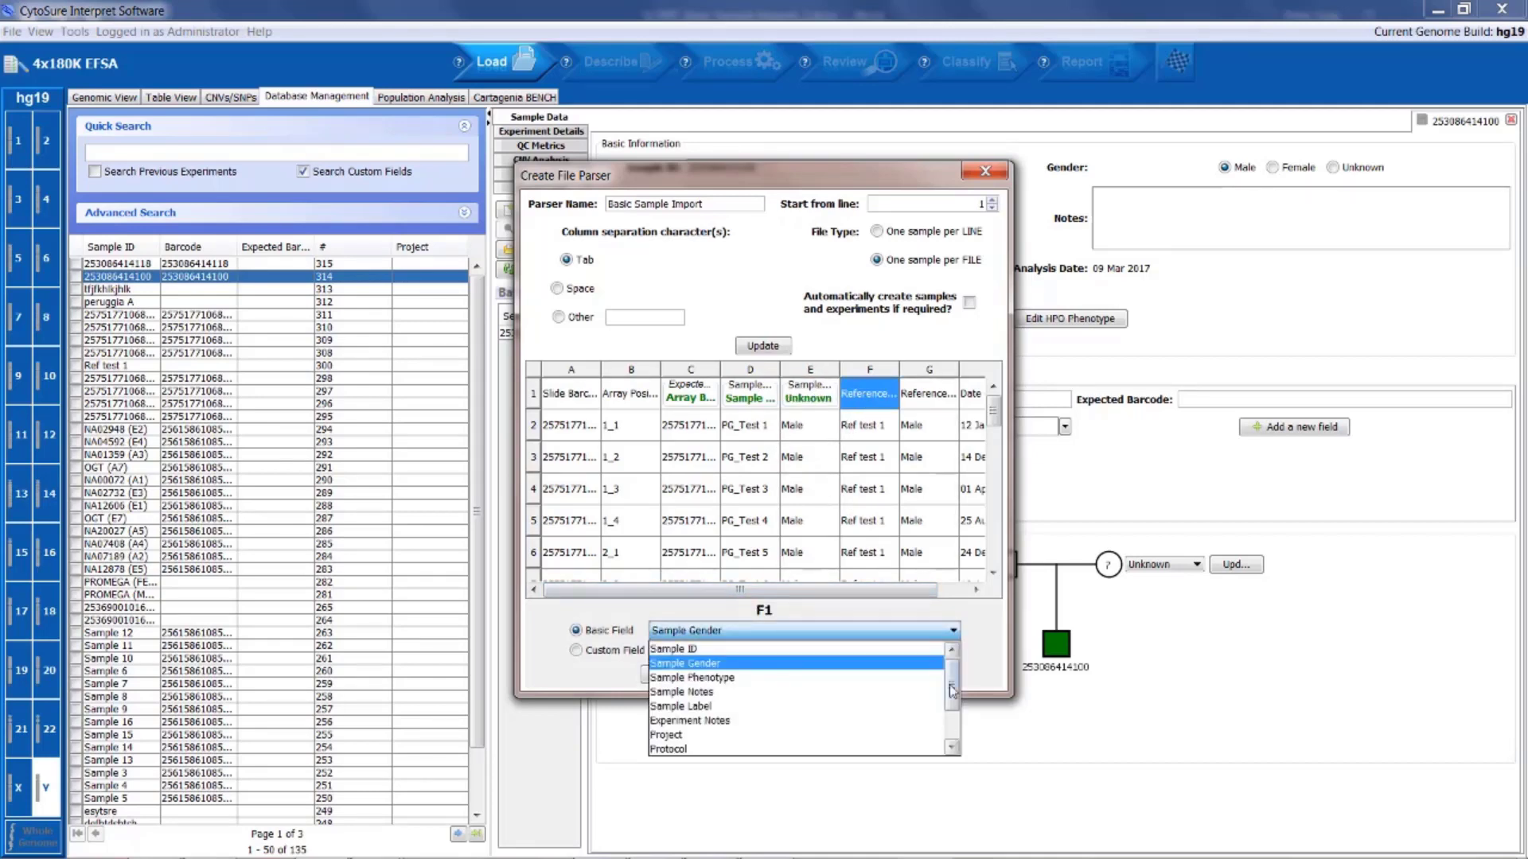
left_click(953, 748)
left_click(952, 748)
left_click(694, 720)
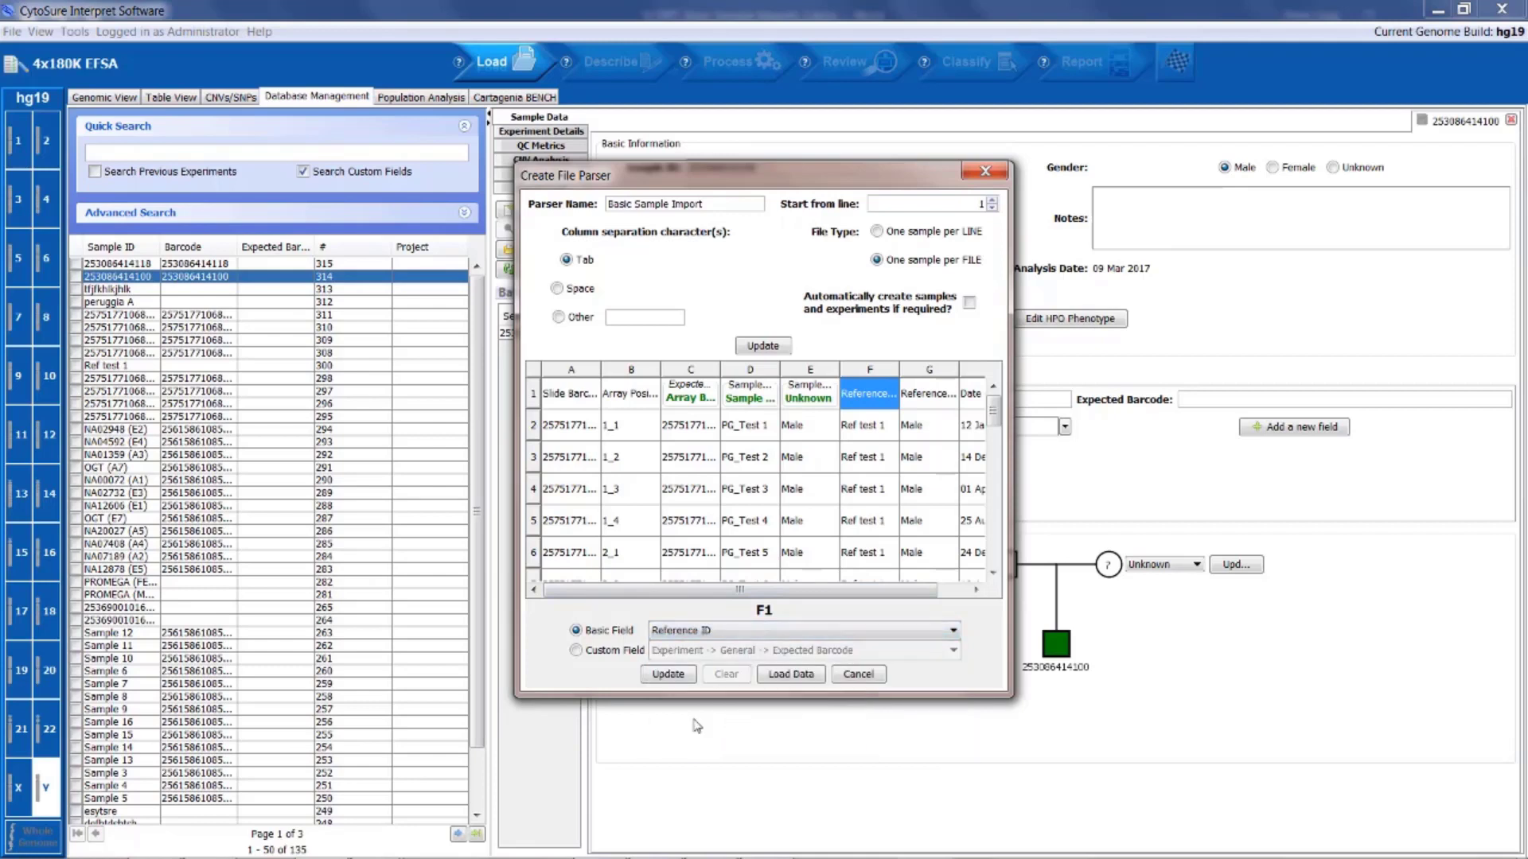
left_click(677, 674)
- Map the reference heading in G1 to the basic field Reference Gender
left_click(928, 393)
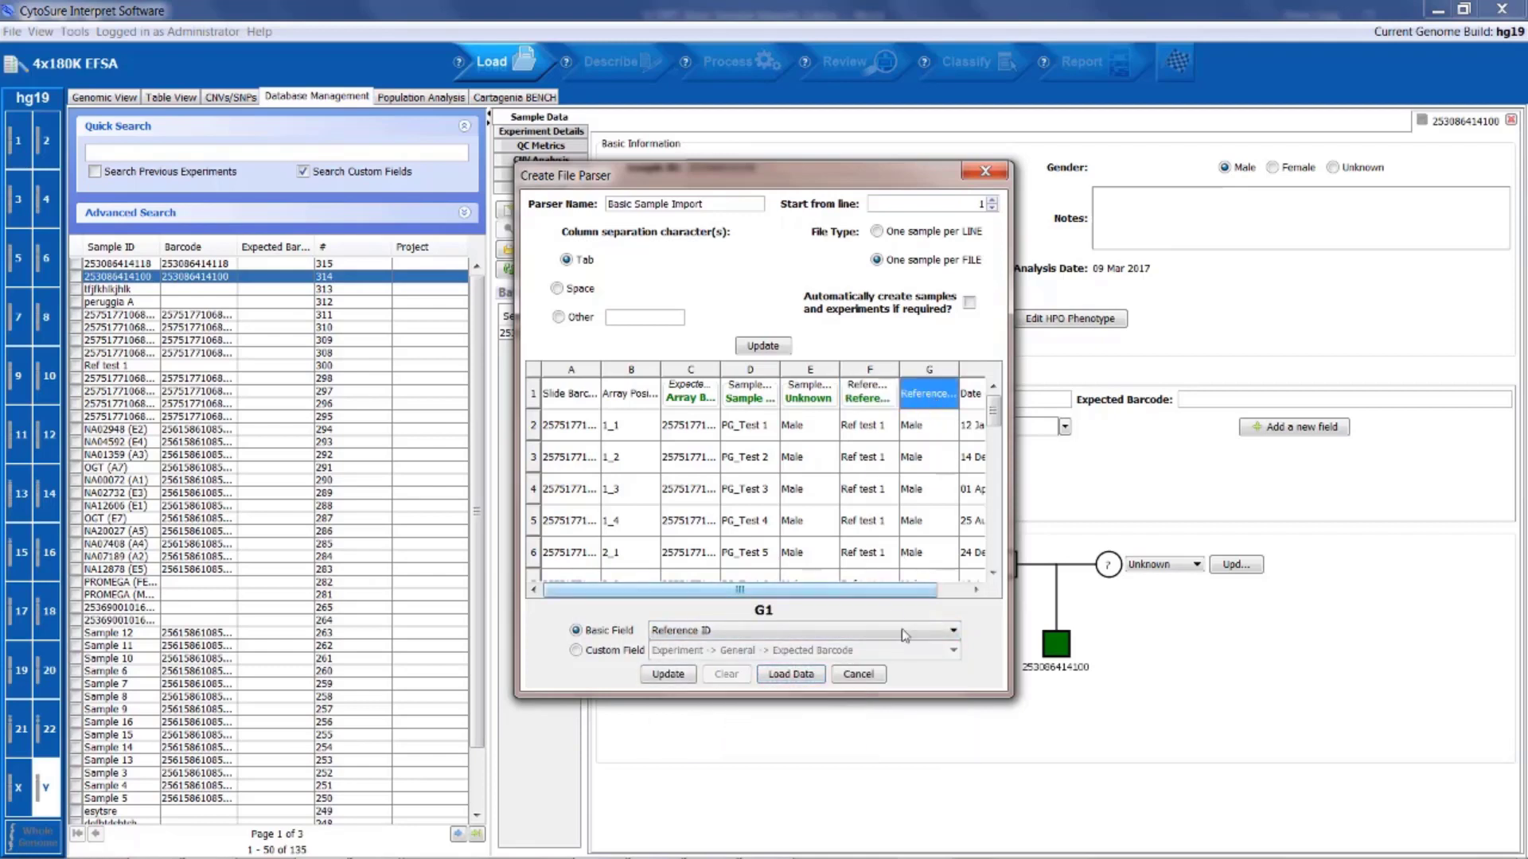
left_click(952, 630)
left_click(732, 735)
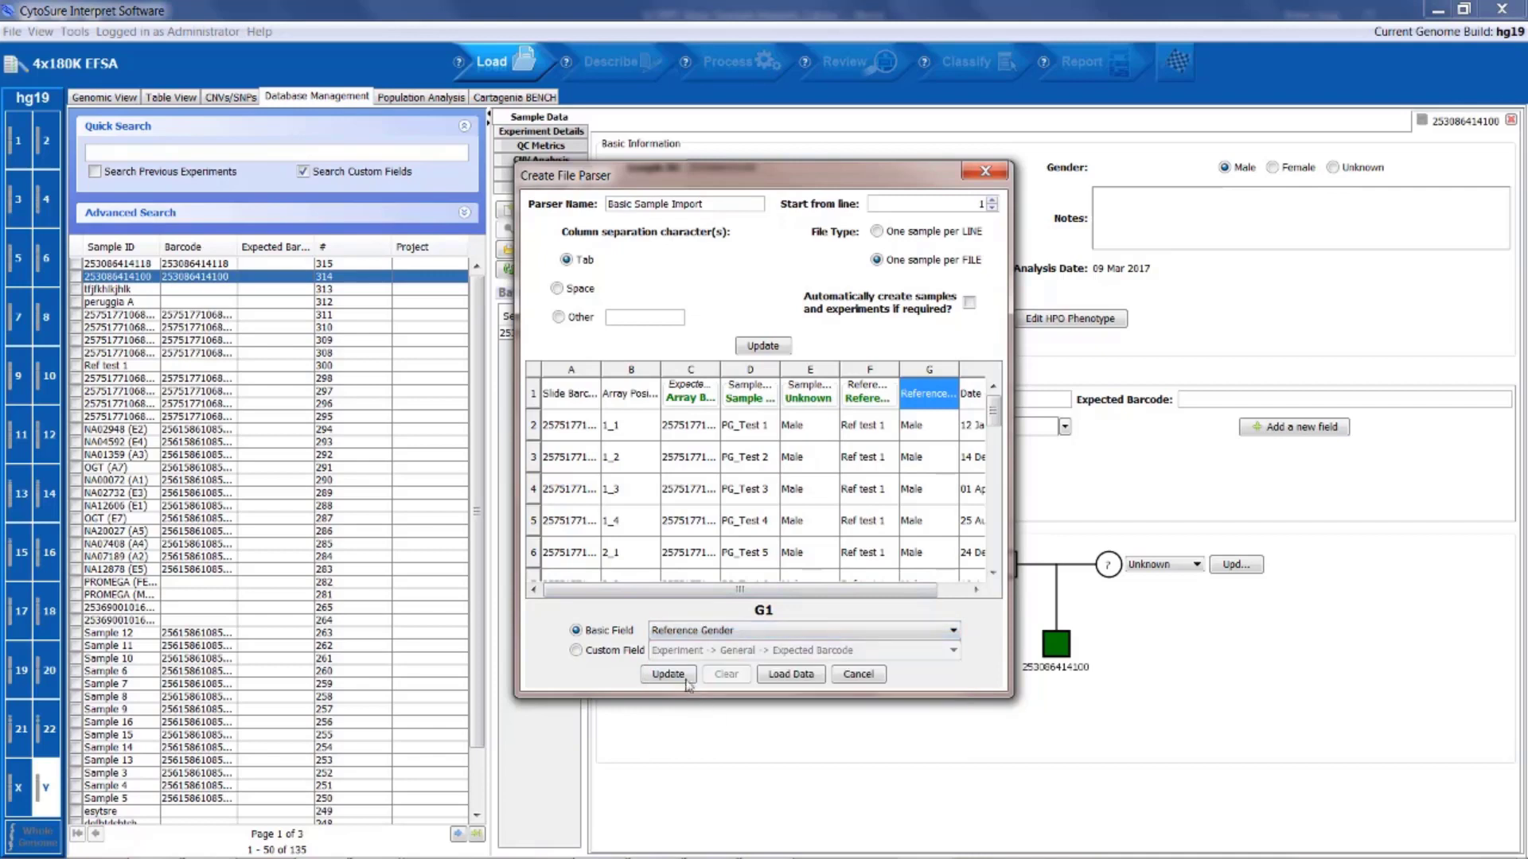
left_click(676, 675)
- Map the Date of Birth heading in H1 to the custom field Sample -> Other Details -> Date of birth
left_click_drag(740, 589, 769, 589)
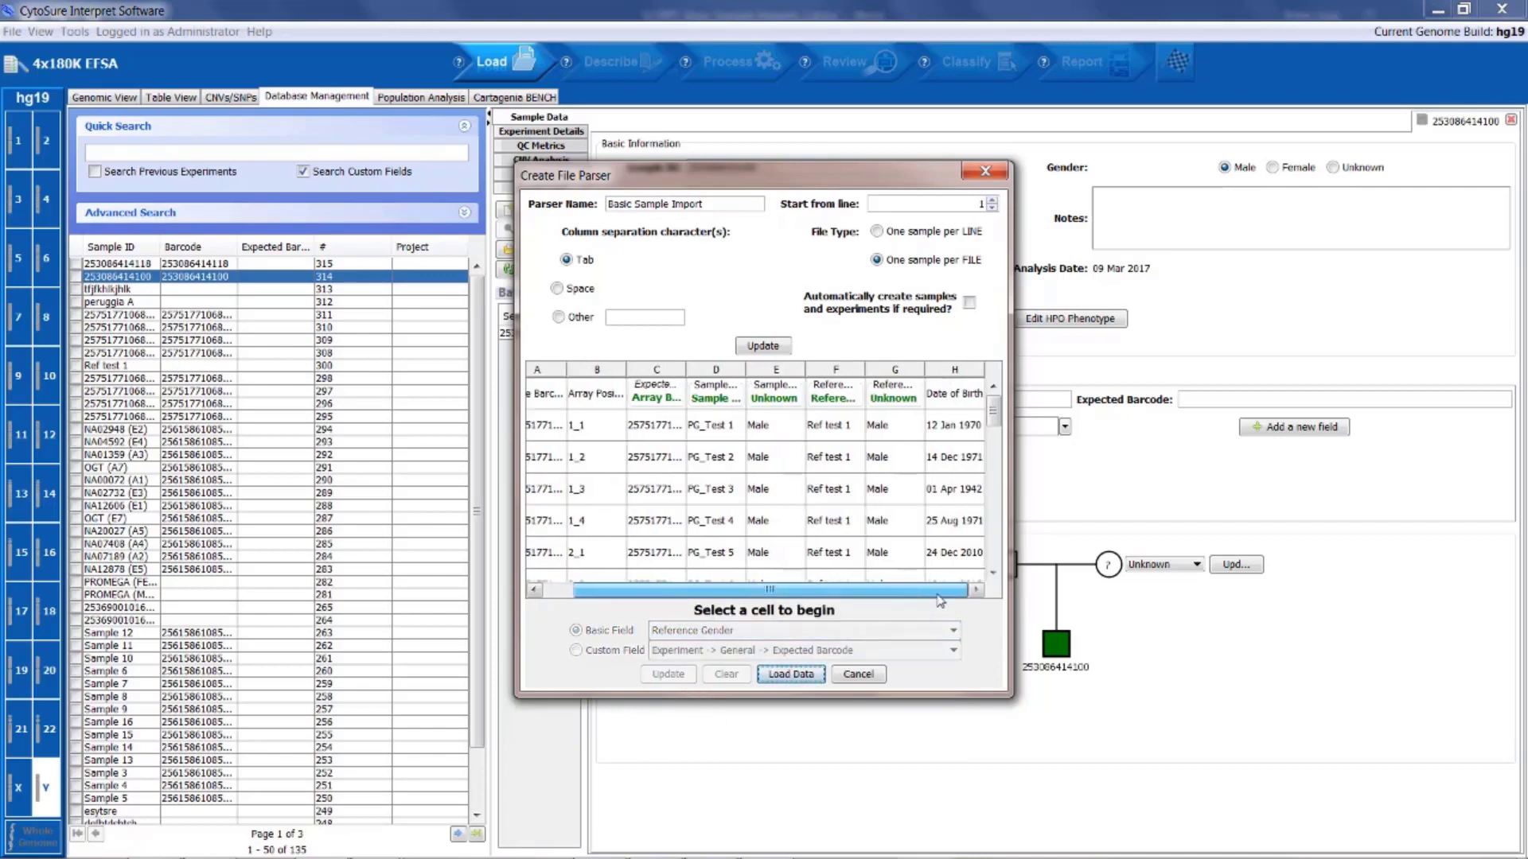
left_click(967, 396)
left_click(576, 650)
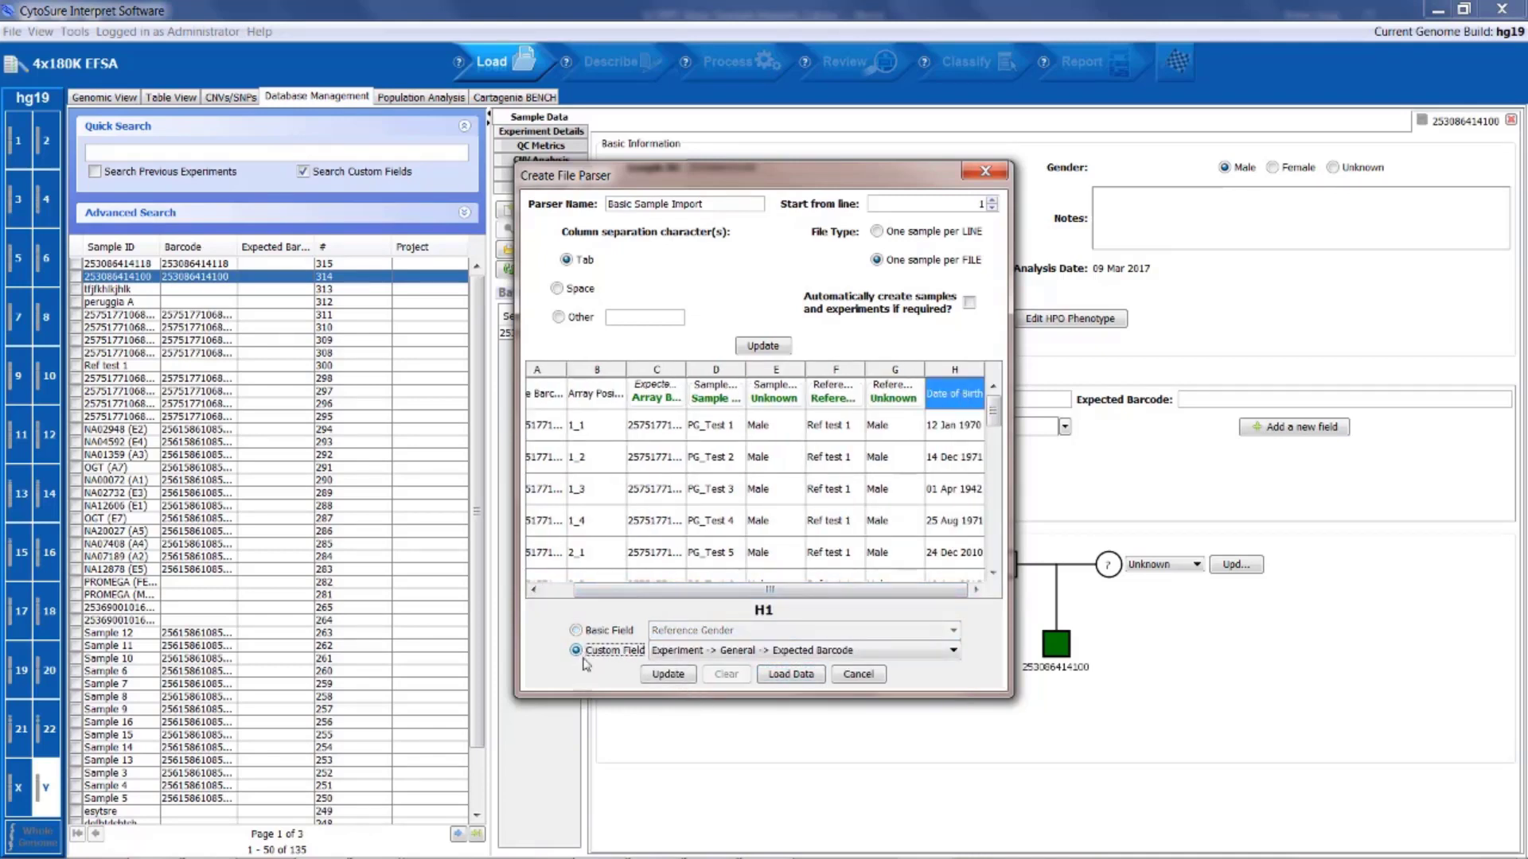
left_click(953, 651)
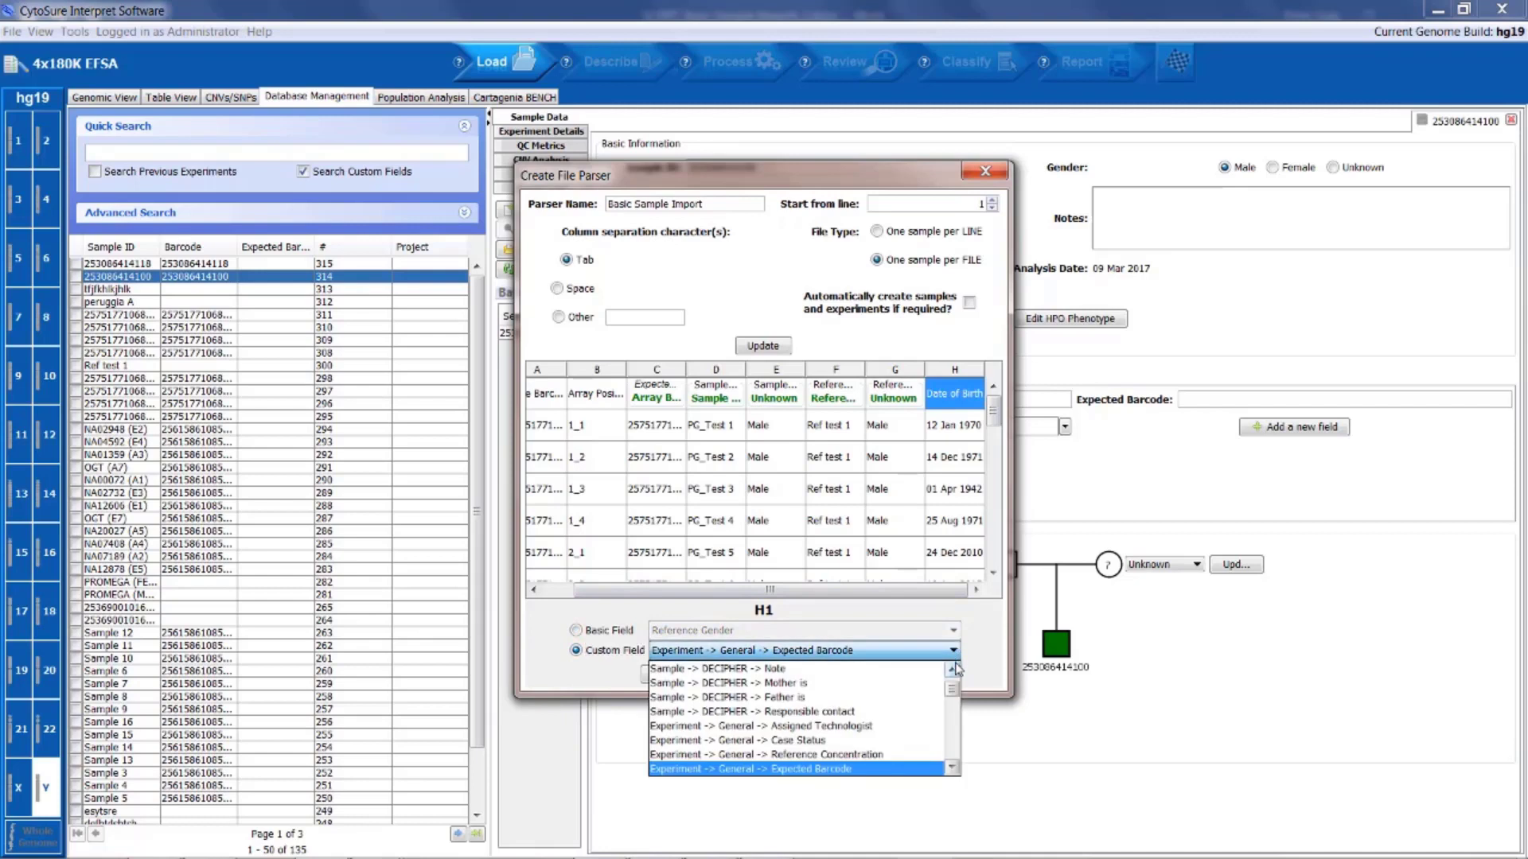
left_click(953, 670)
left_click(953, 671)
left_click(953, 671)
left_click(953, 671)
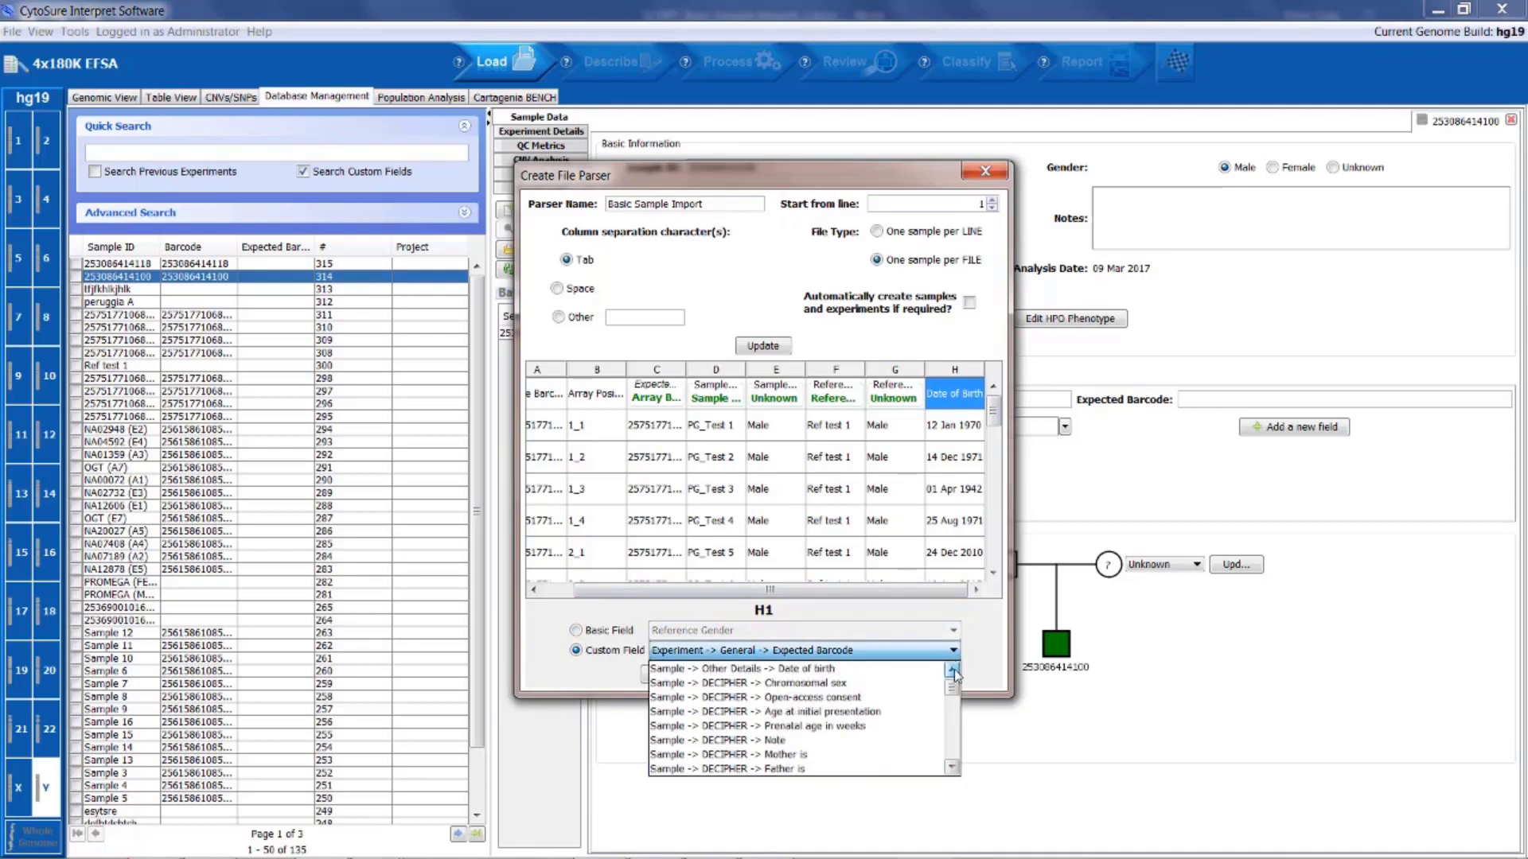
left_click(953, 671)
left_click(952, 670)
left_click(835, 698)
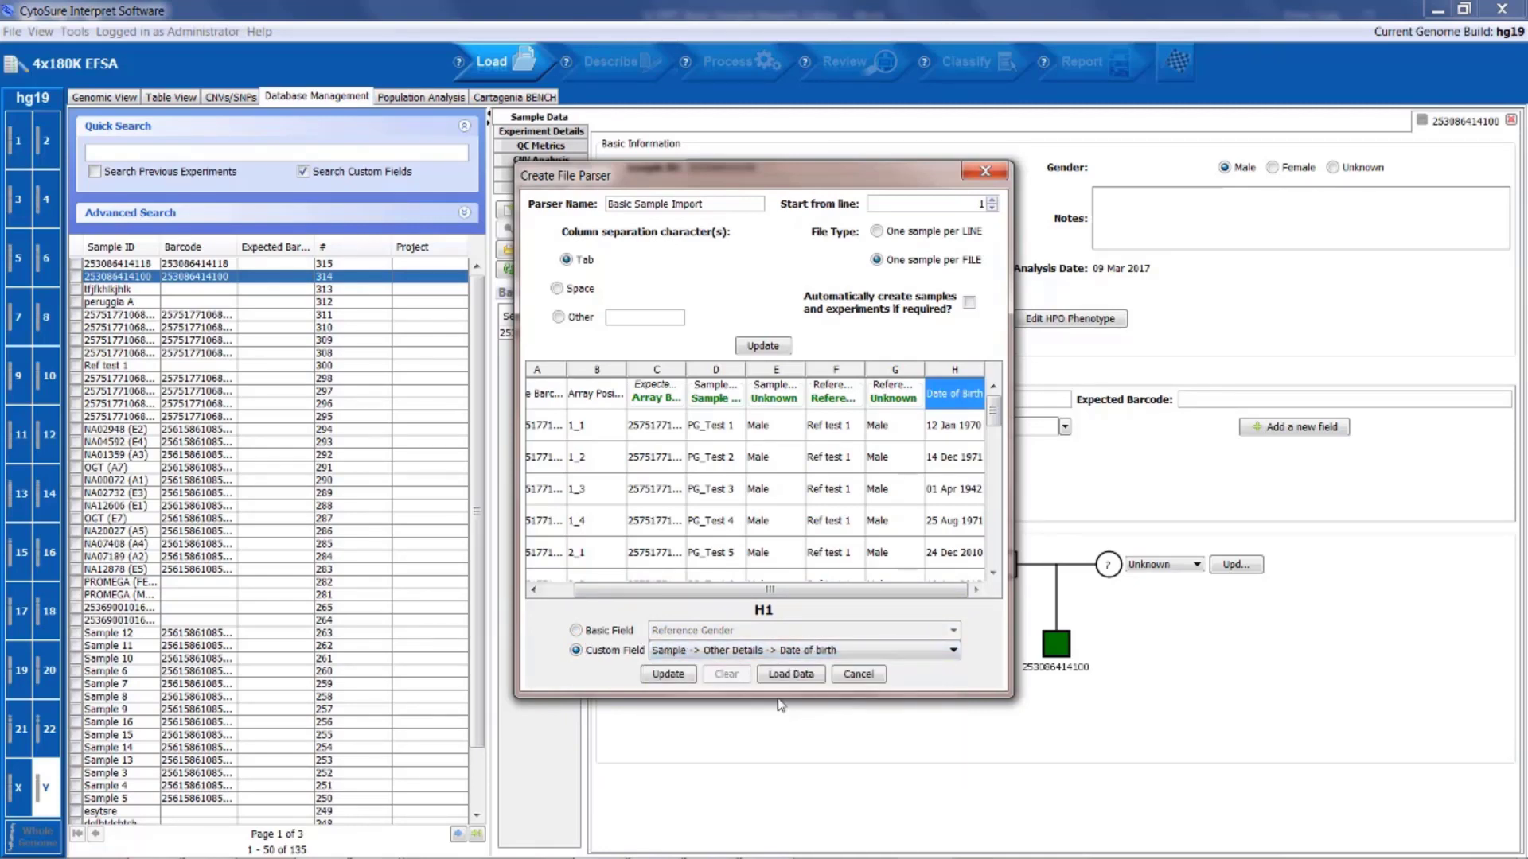
left_click(670, 677)
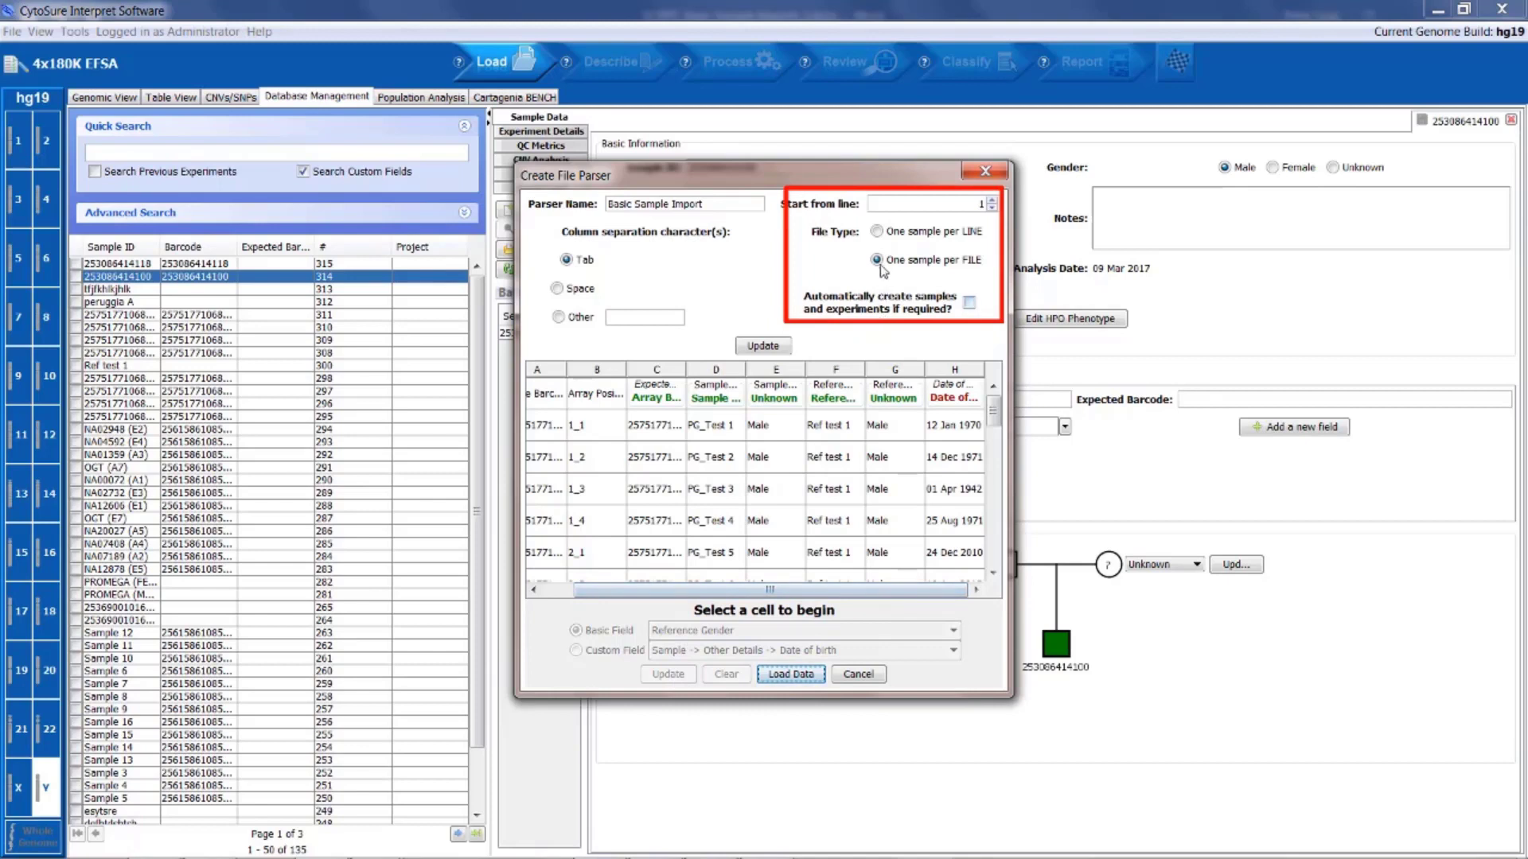
- Set the parser to one sample per line with automatic sample and experiment creation, starting from line 2, and update its preview
left_click(876, 232)
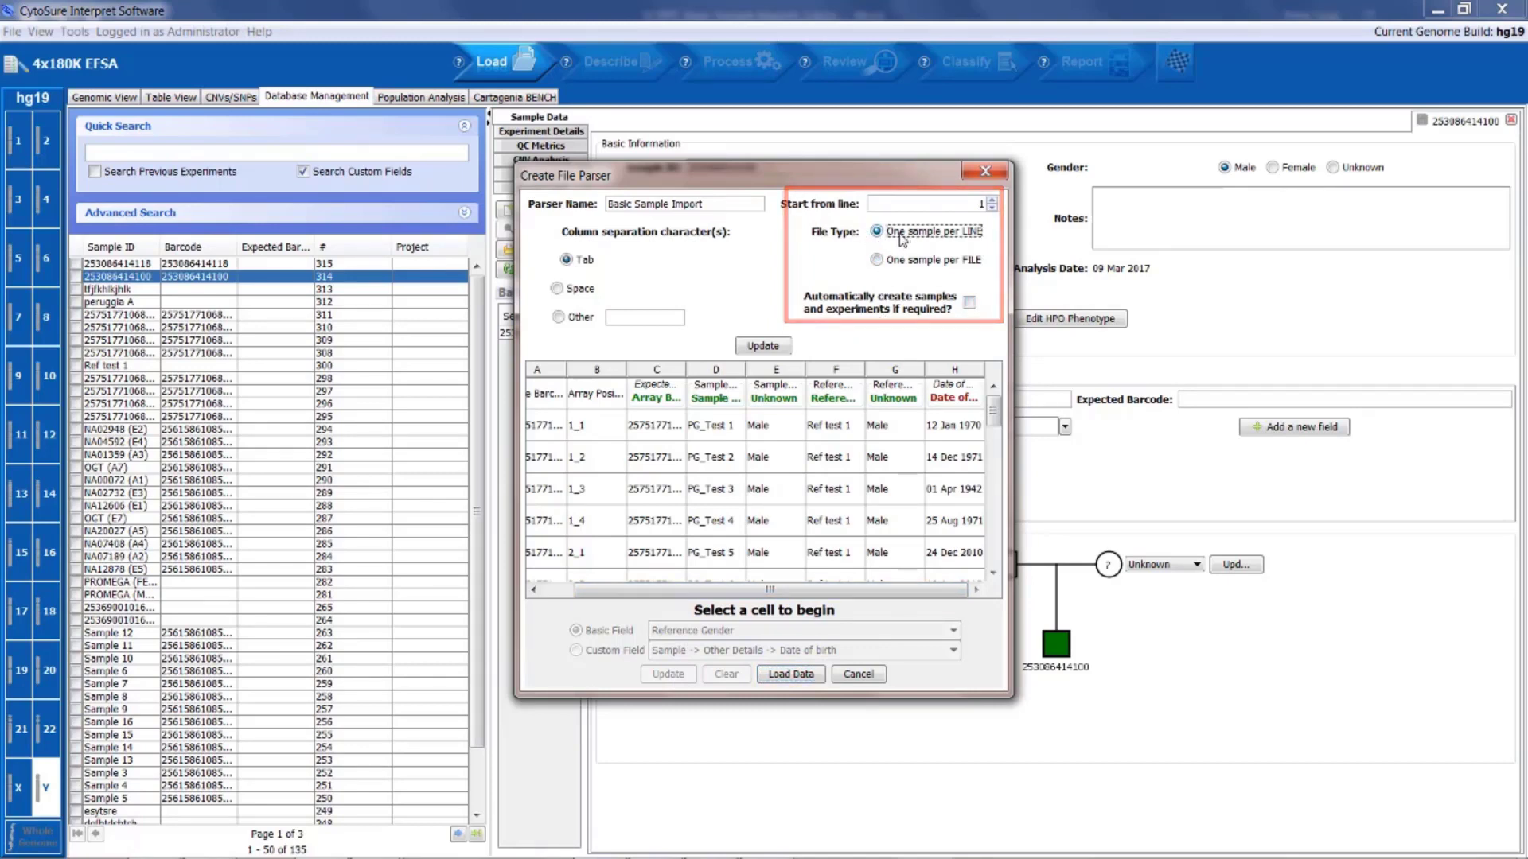
left_click(970, 303)
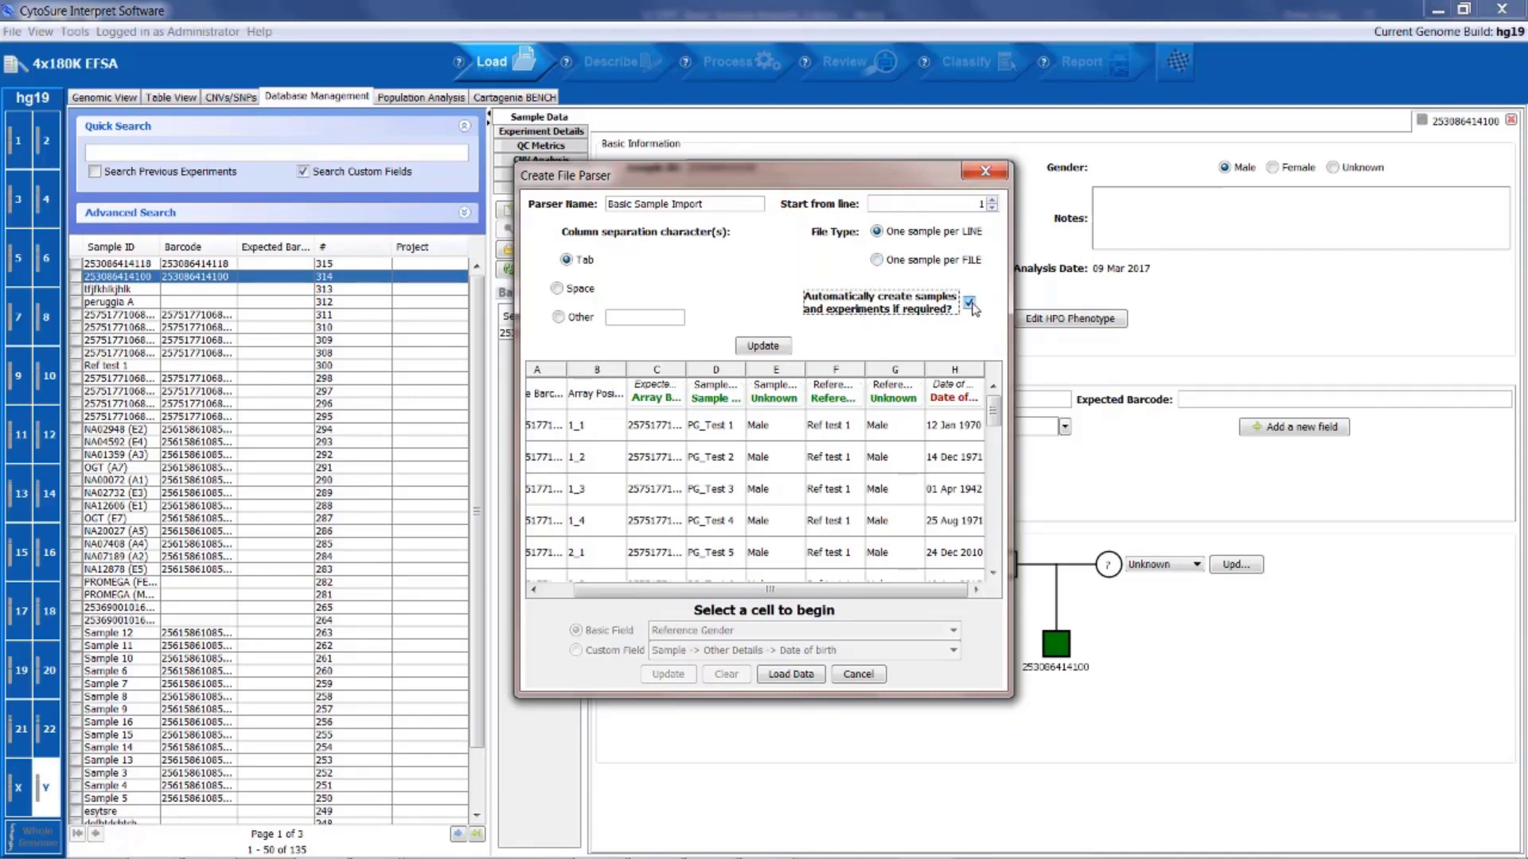
left_click(992, 206)
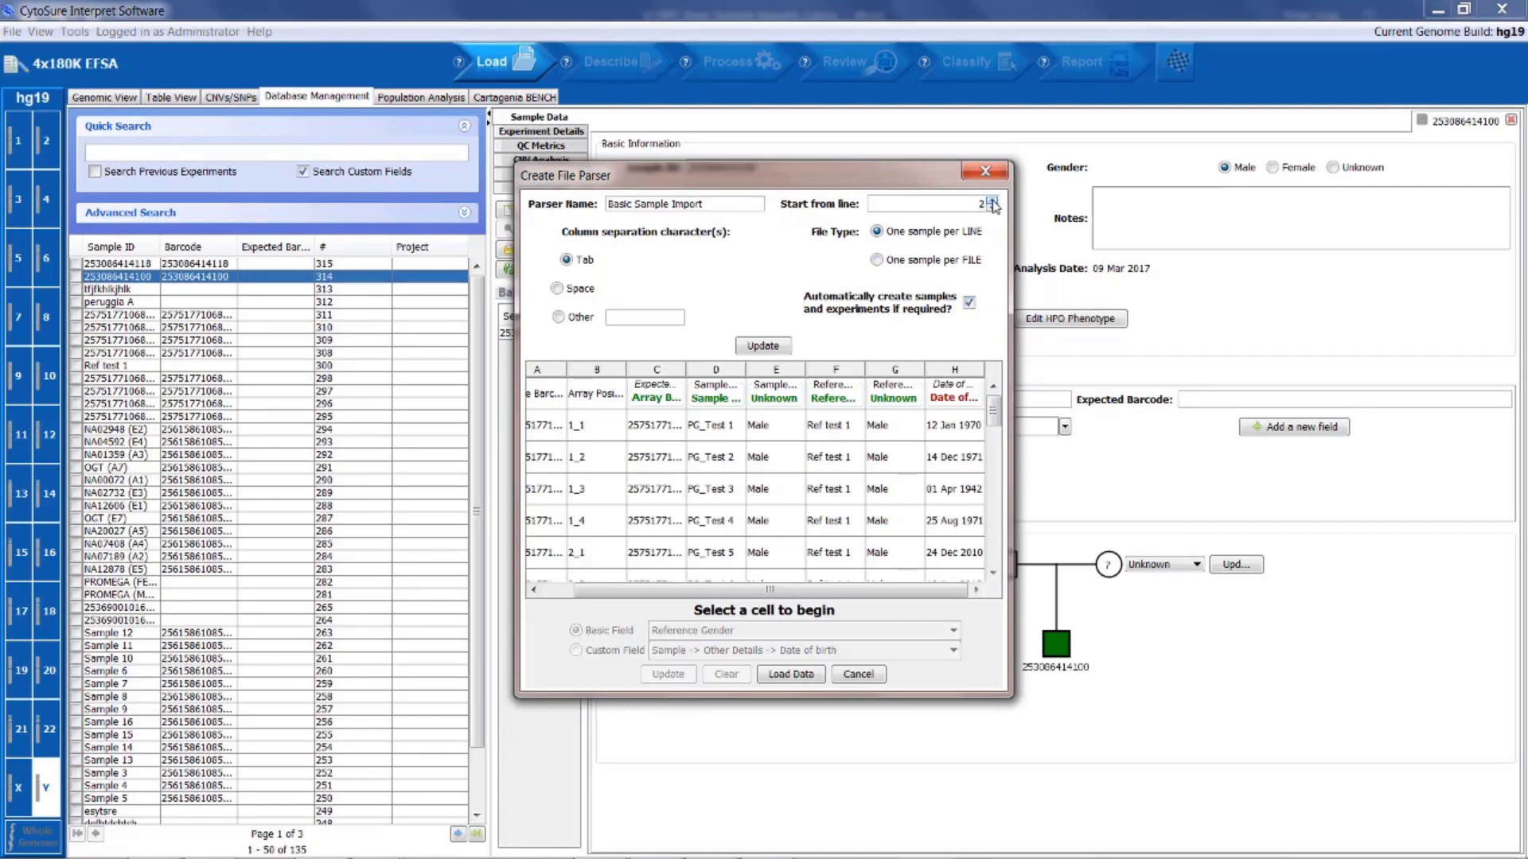
left_click(770, 346)
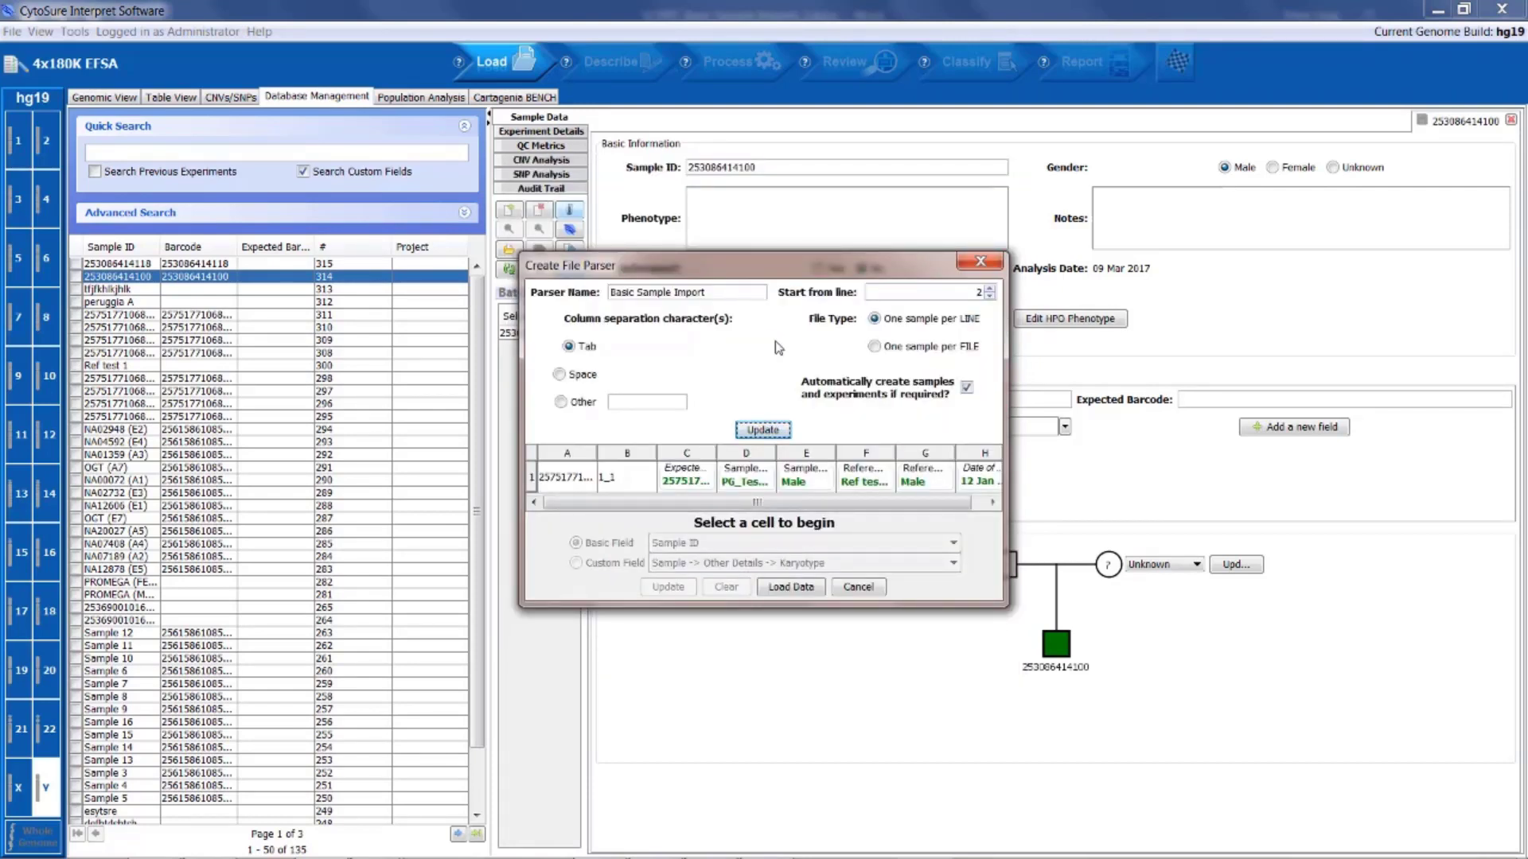
- Import the test file with the new parser, continuing past the loading errors, and reload the Database Management view
left_click(807, 593)
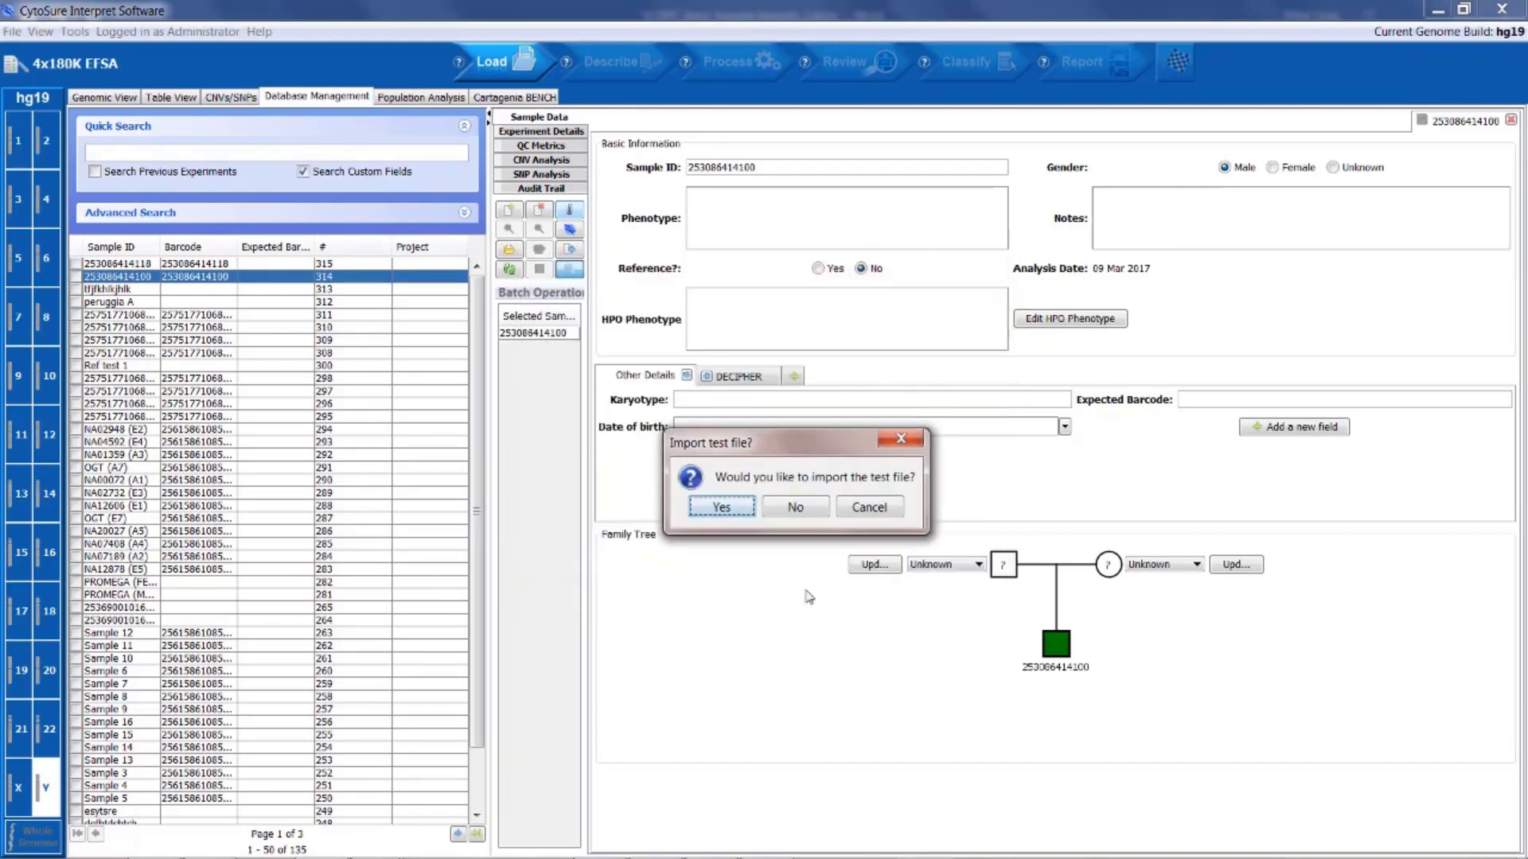
left_click(721, 507)
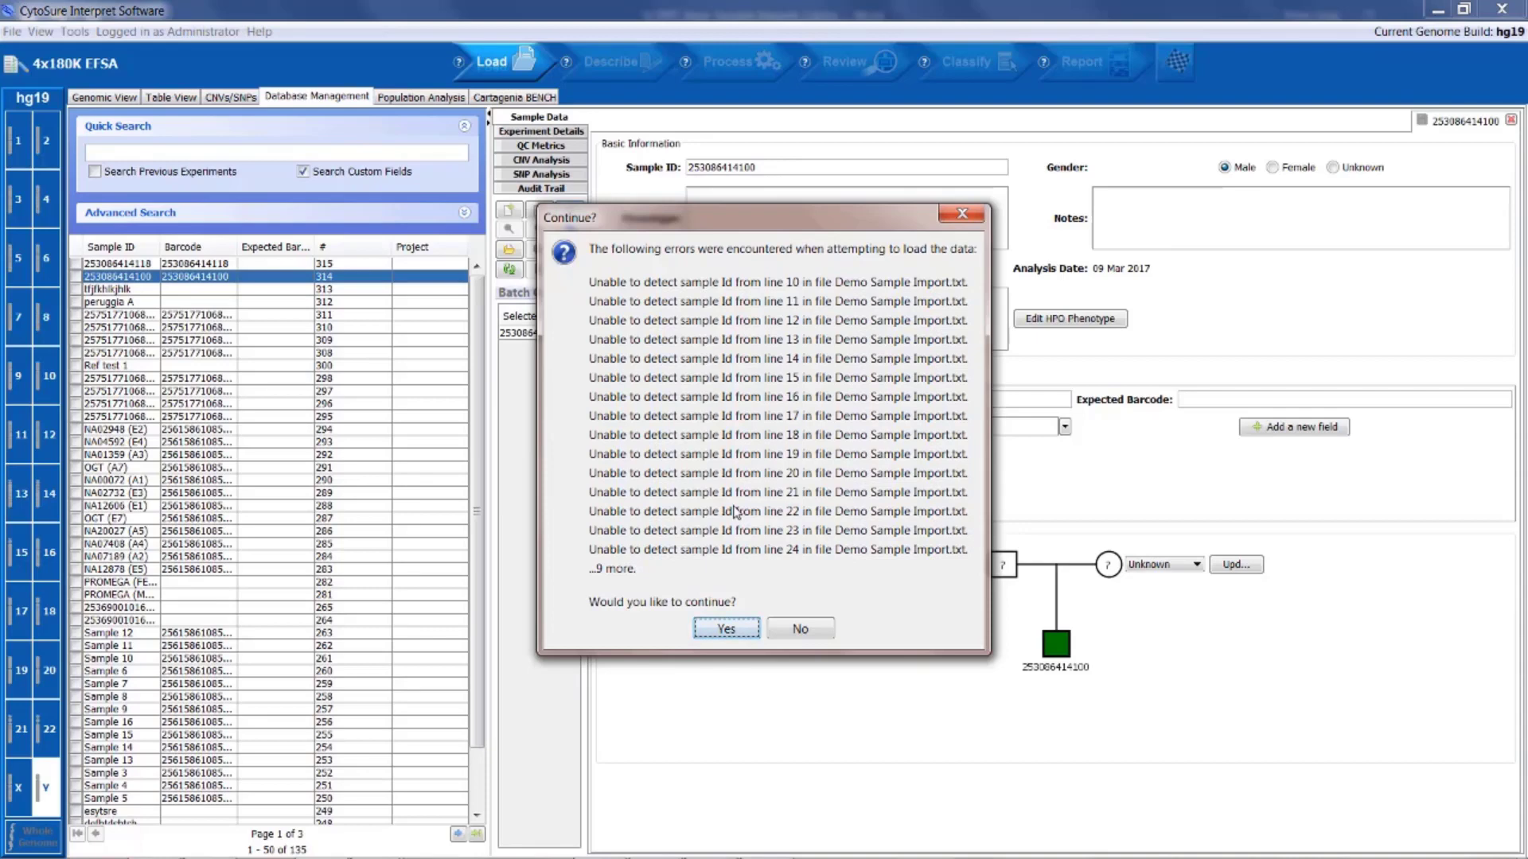
left_click(729, 628)
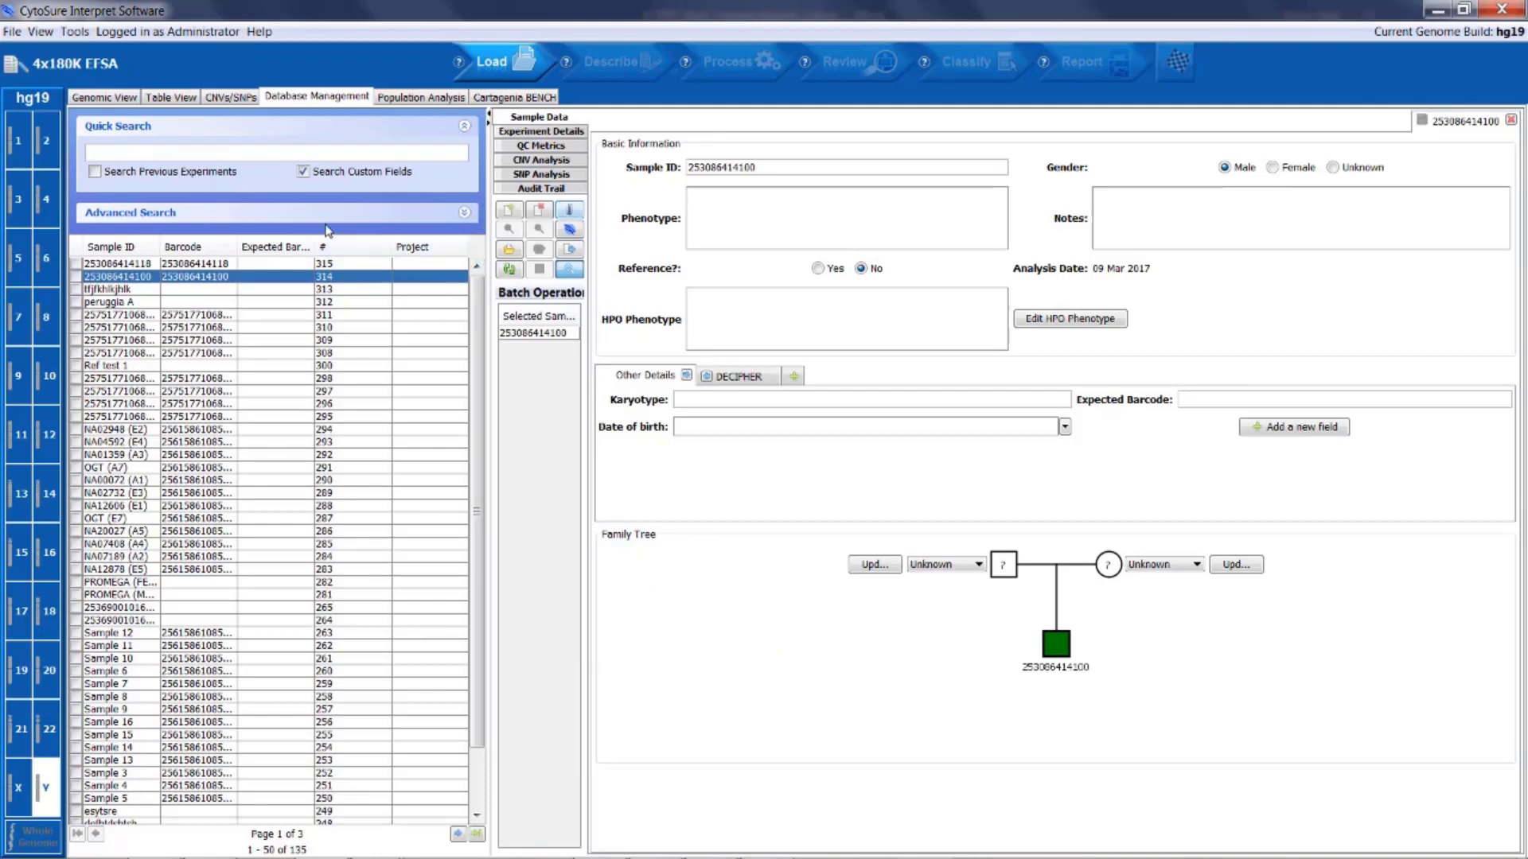
left_click(126, 100)
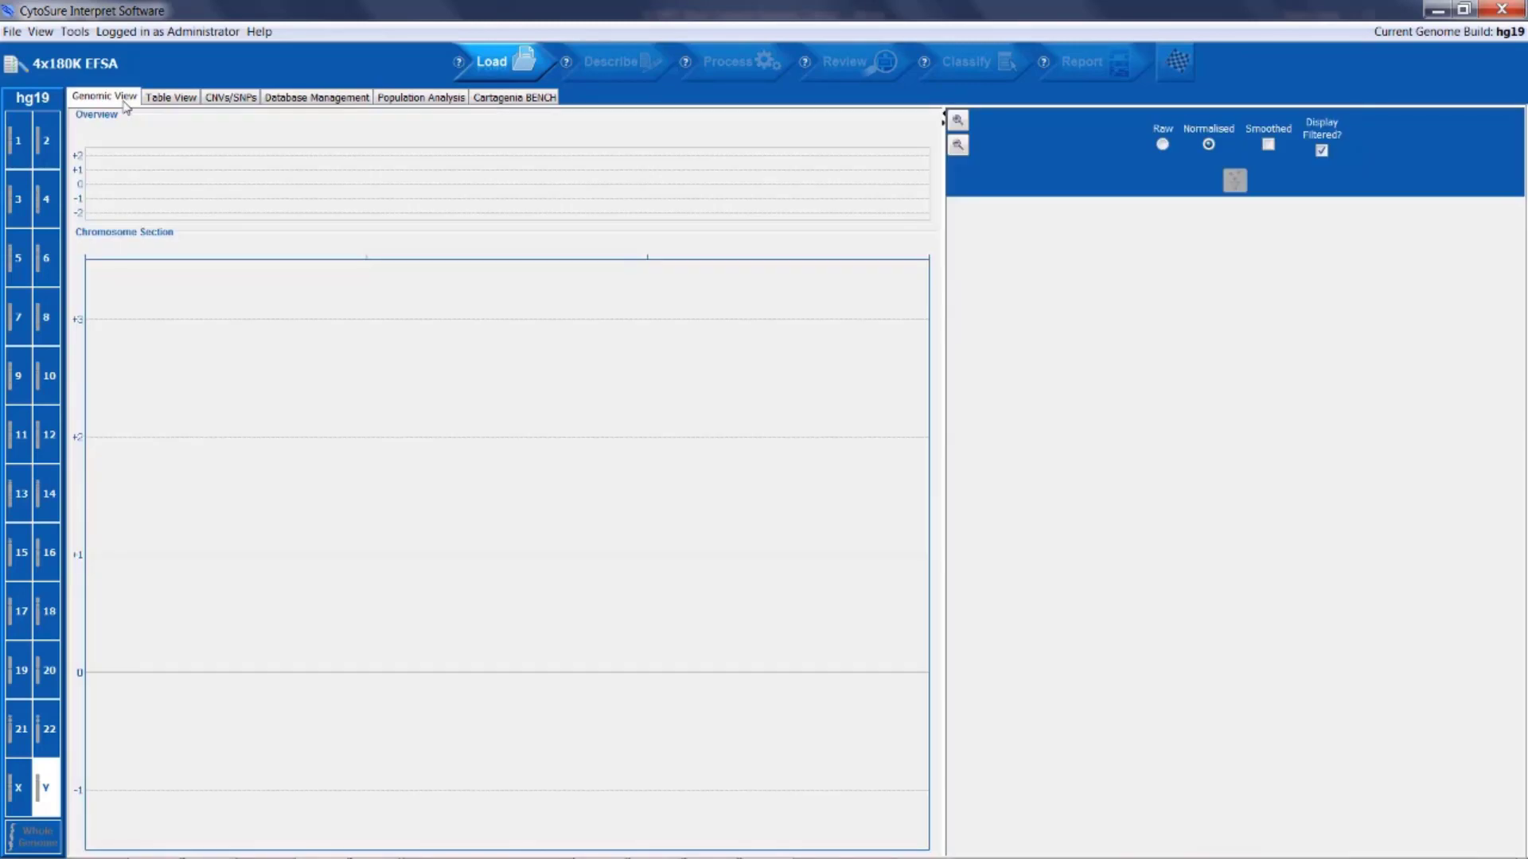
left_click(291, 100)
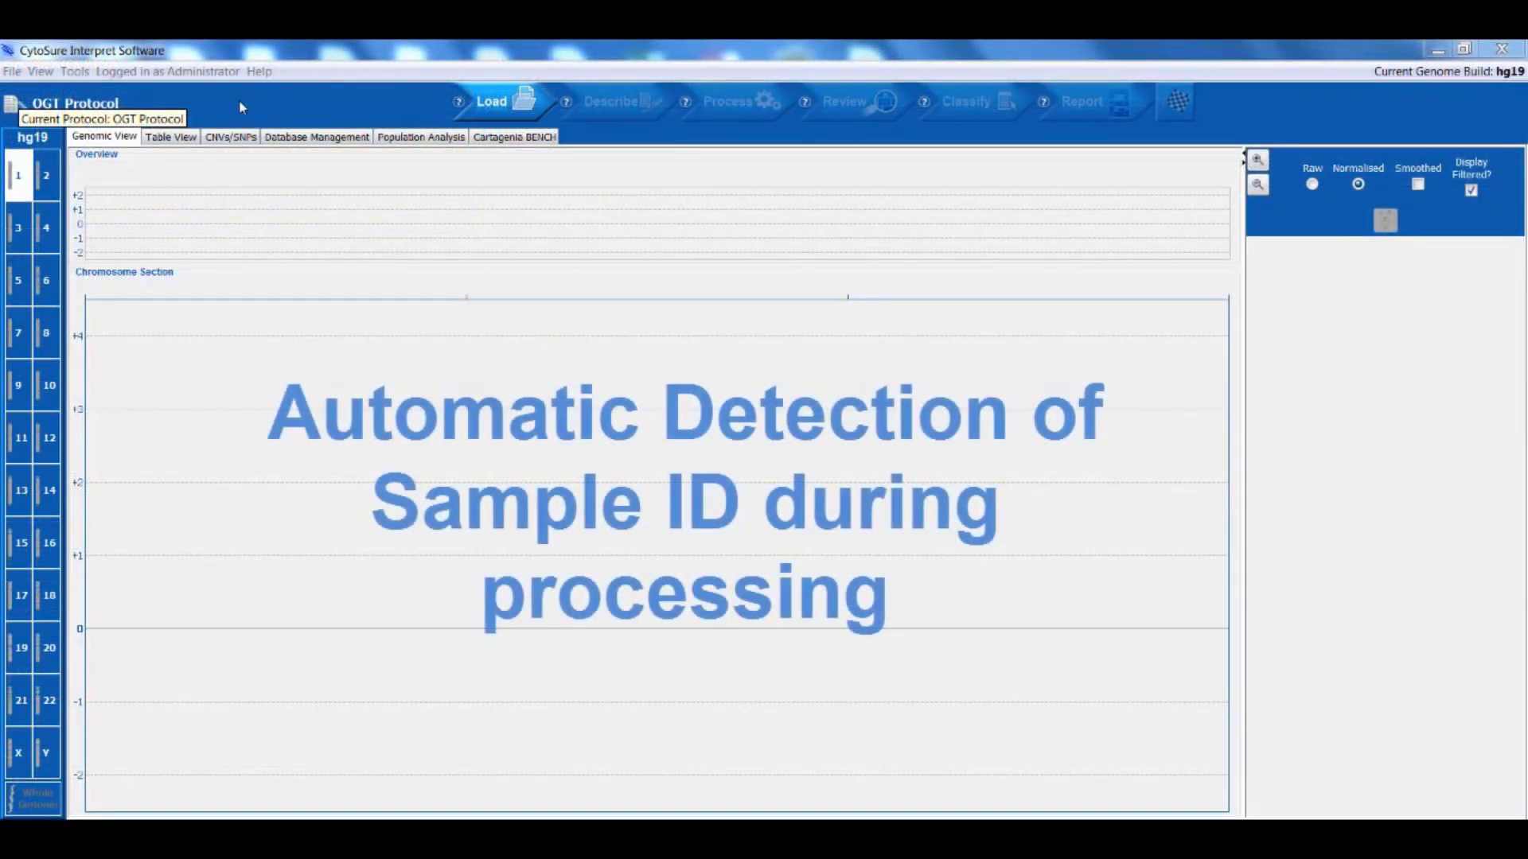
- Open Batch Processing and add all eight .txt array files from the Demo Text files folder
left_click(75, 71)
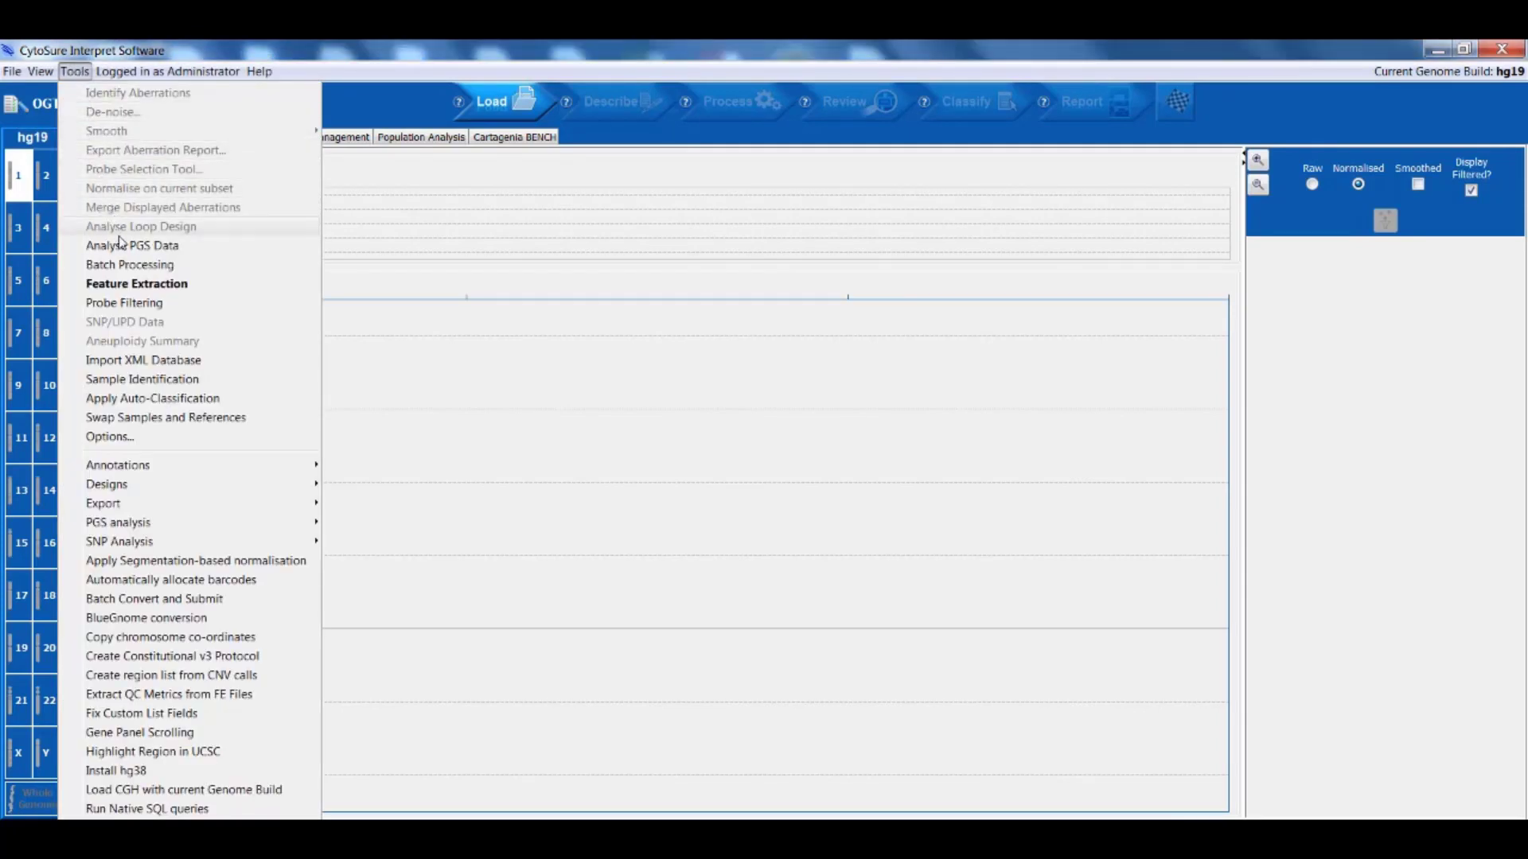
left_click(140, 268)
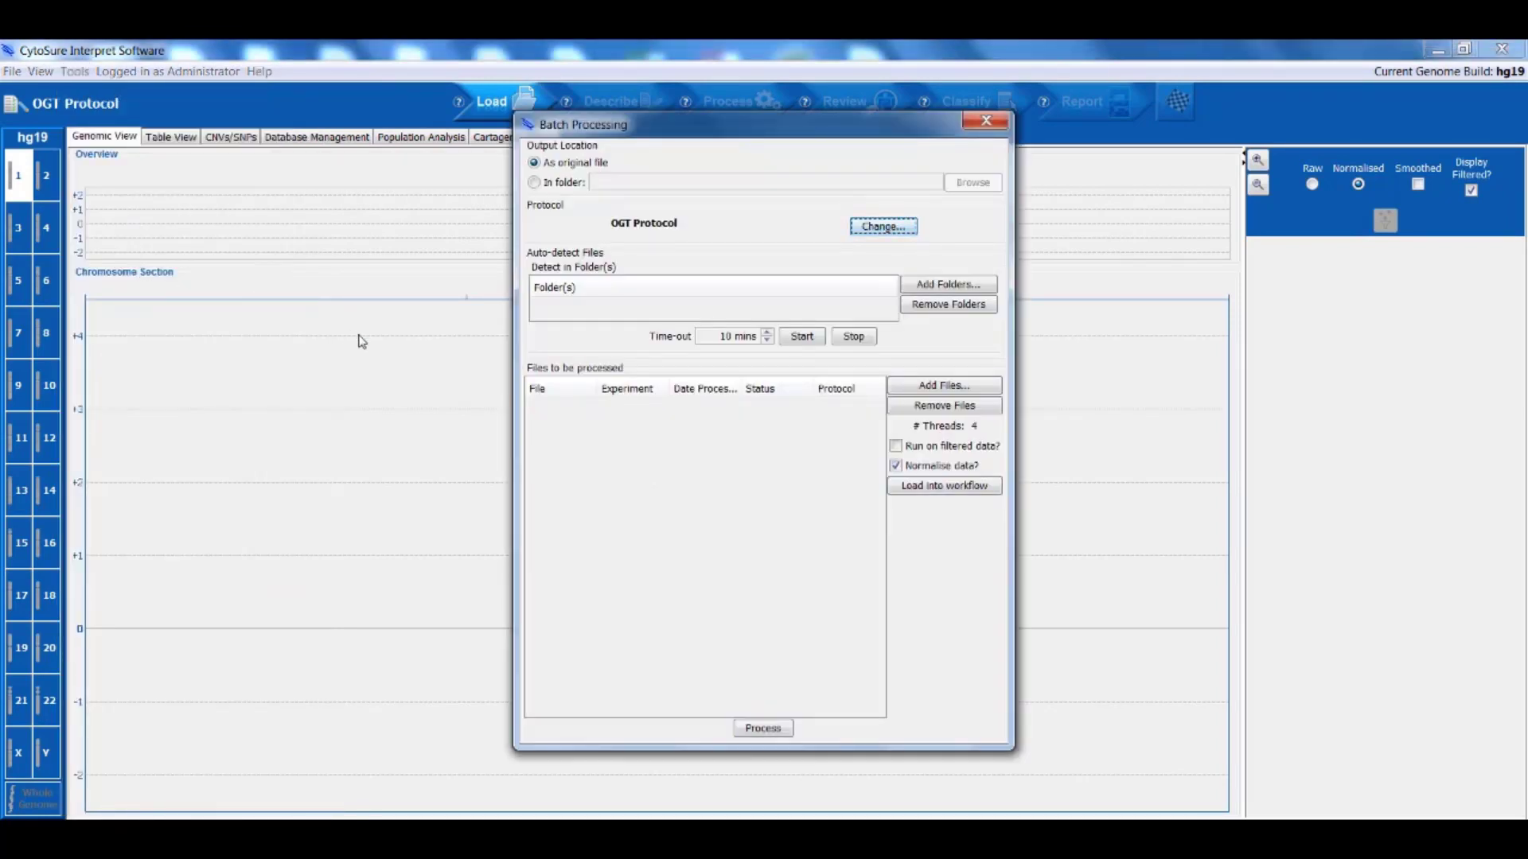
left_click(925, 388)
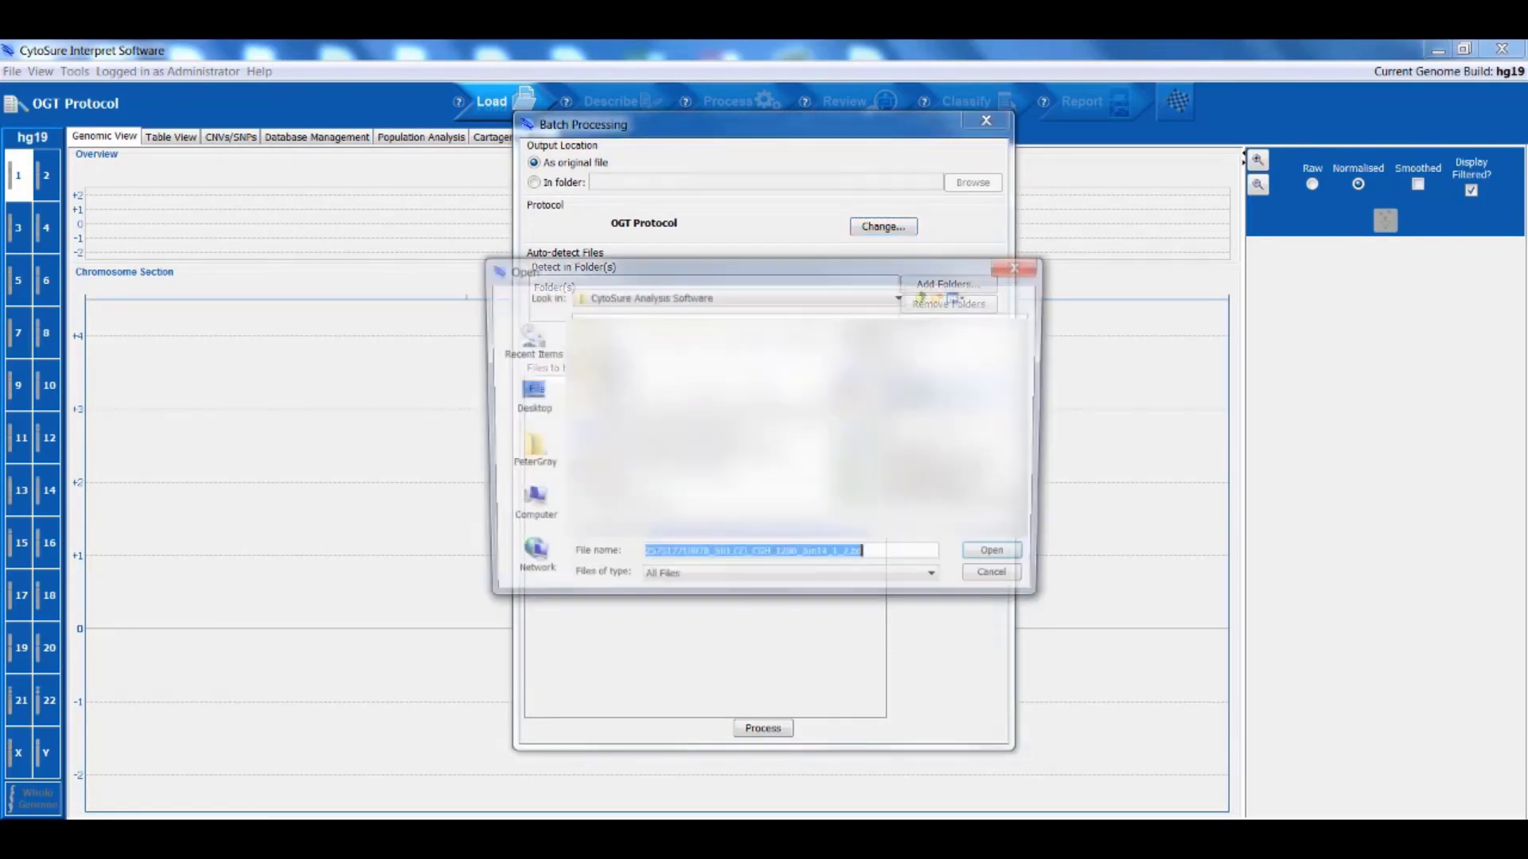
left_click(525, 396)
left_click(977, 541)
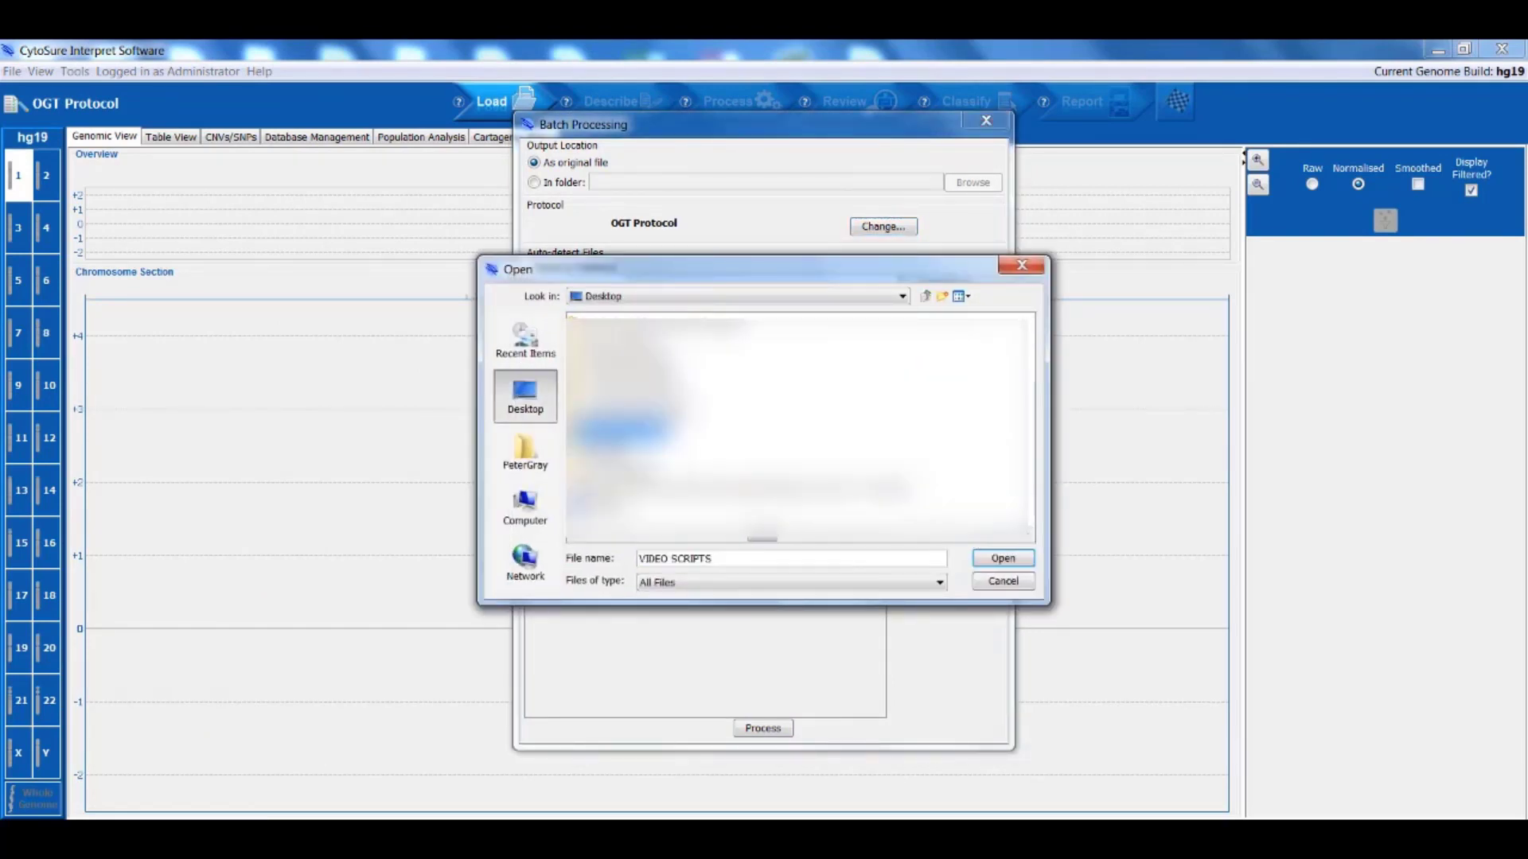
double_click(620, 432)
left_click(590, 541)
double_click(621, 341)
double_click(619, 325)
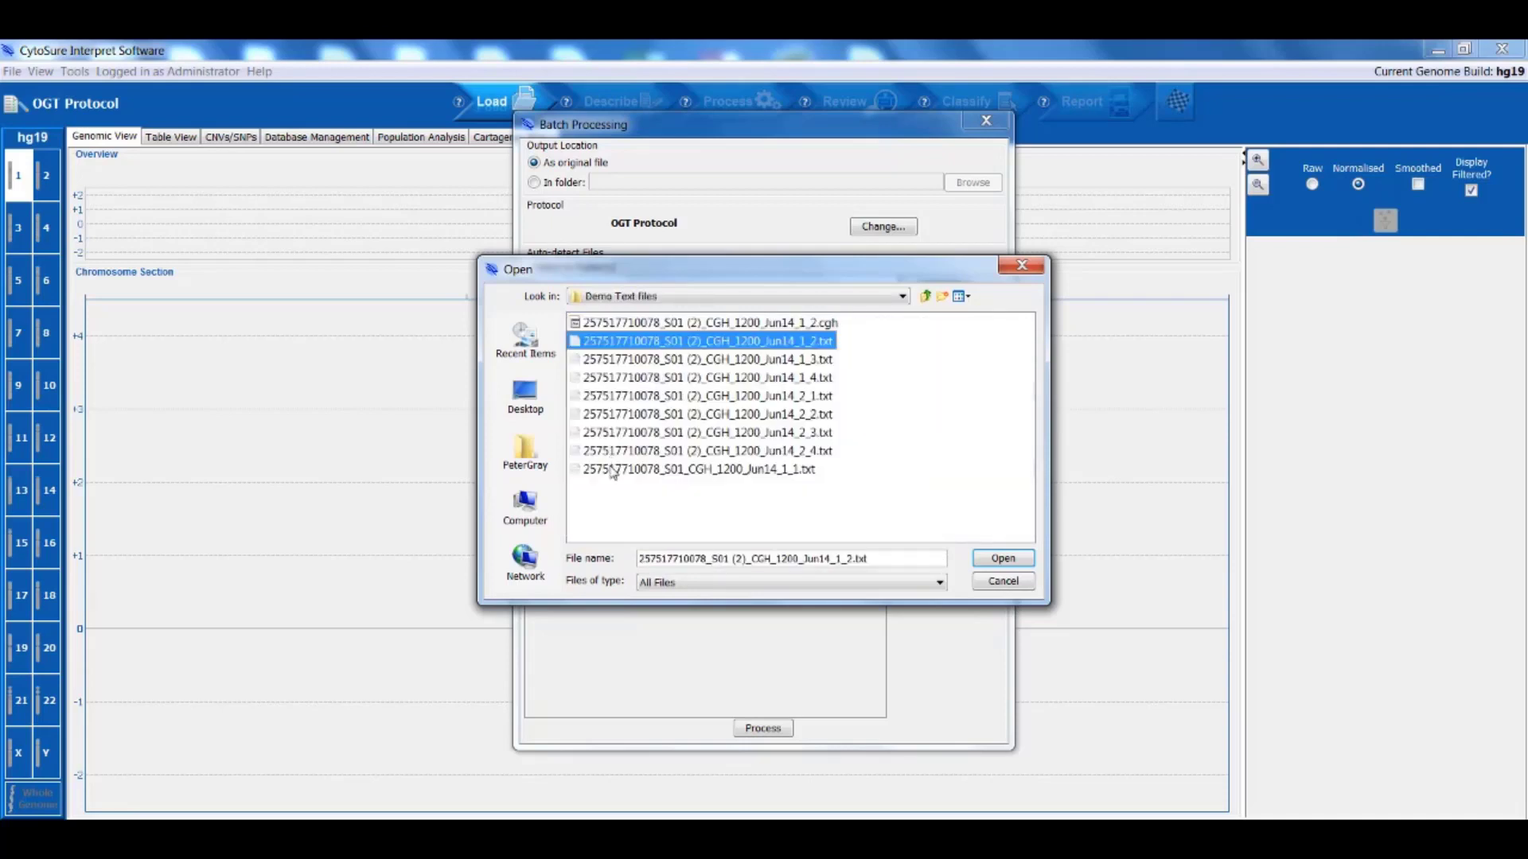
left_click(612, 470, "shift")
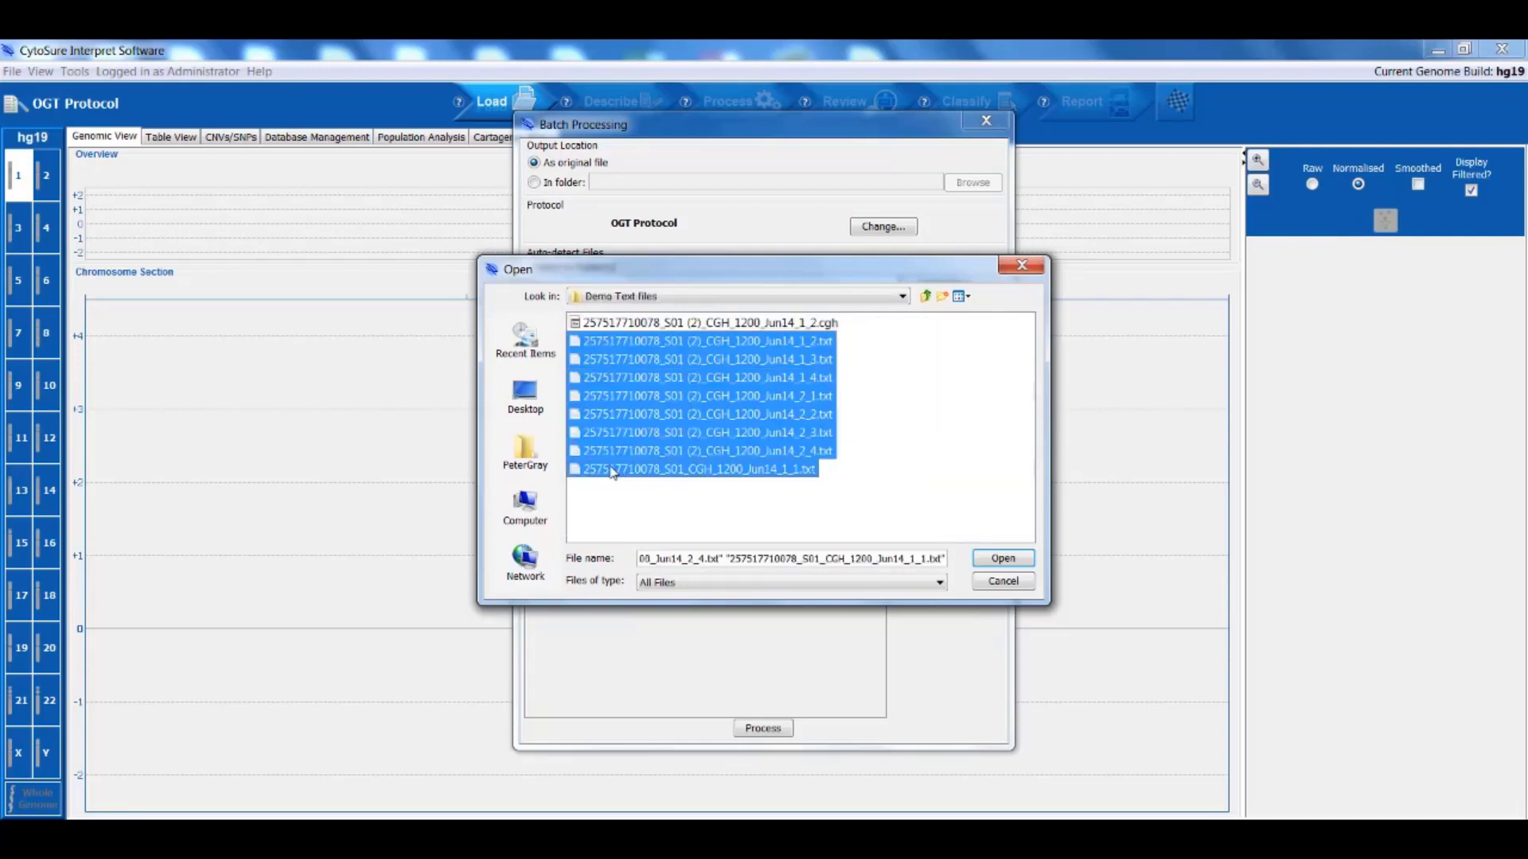
left_click(1000, 559)
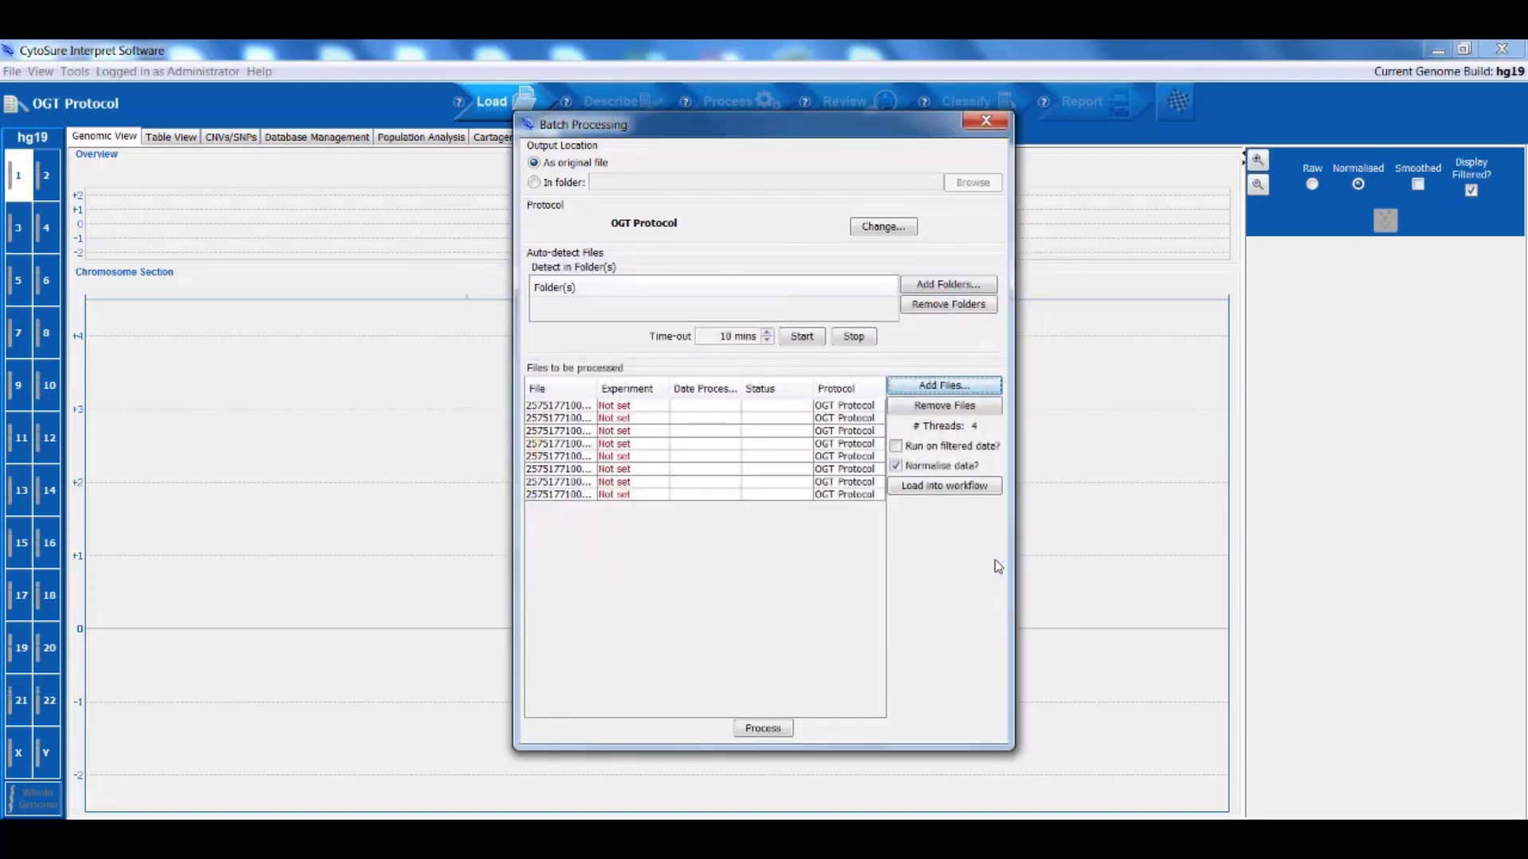
- Process the batch, matching barcodes to existing samples through Experiment -> General -> Expected Barcode, with no separate array position field
left_click(764, 728)
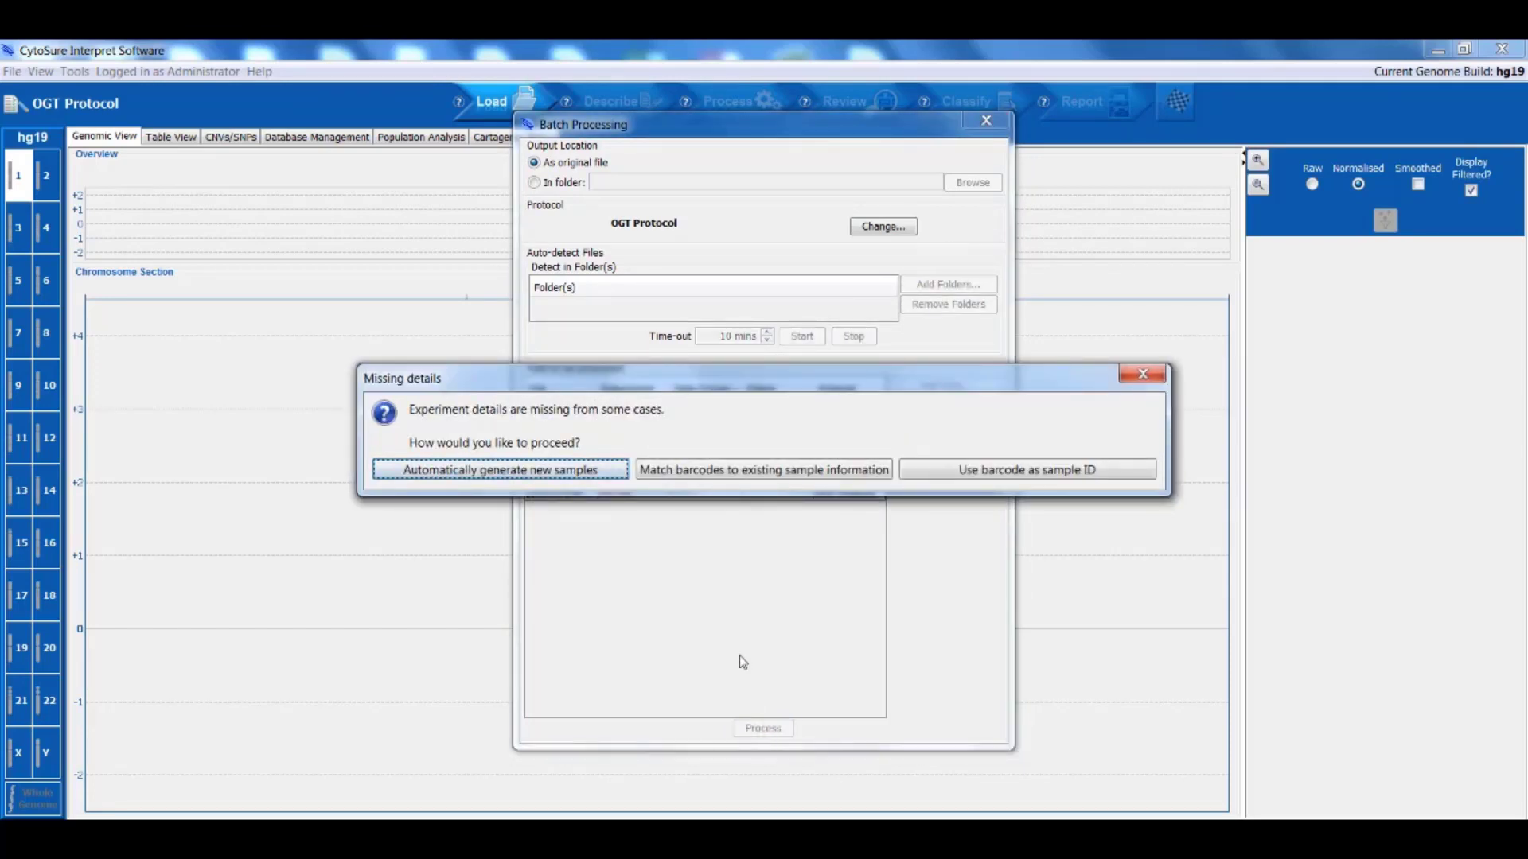
left_click(740, 473)
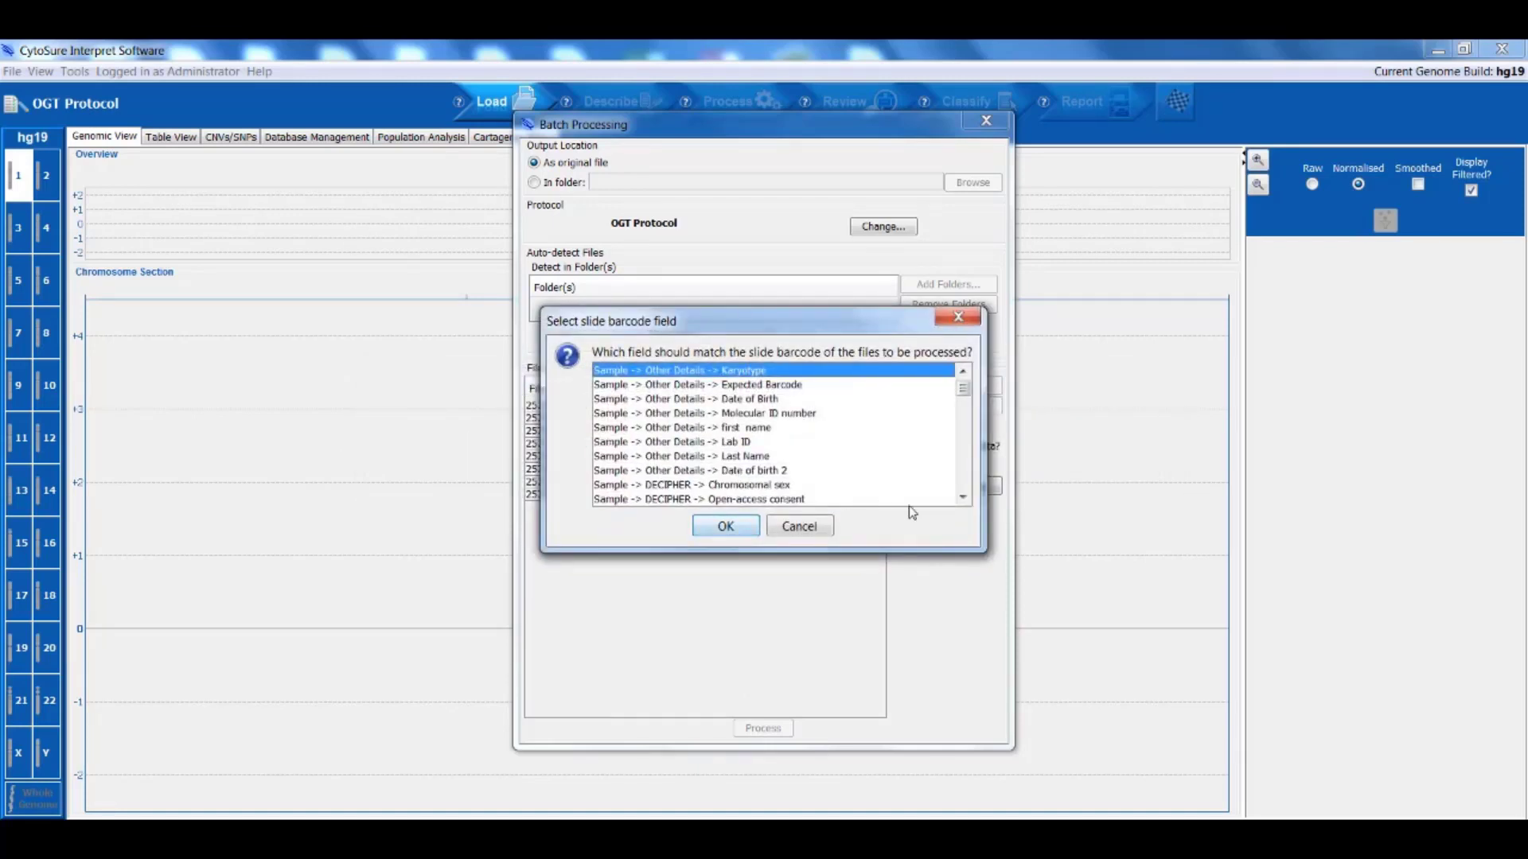
scroll(964, 491, "down", 3)
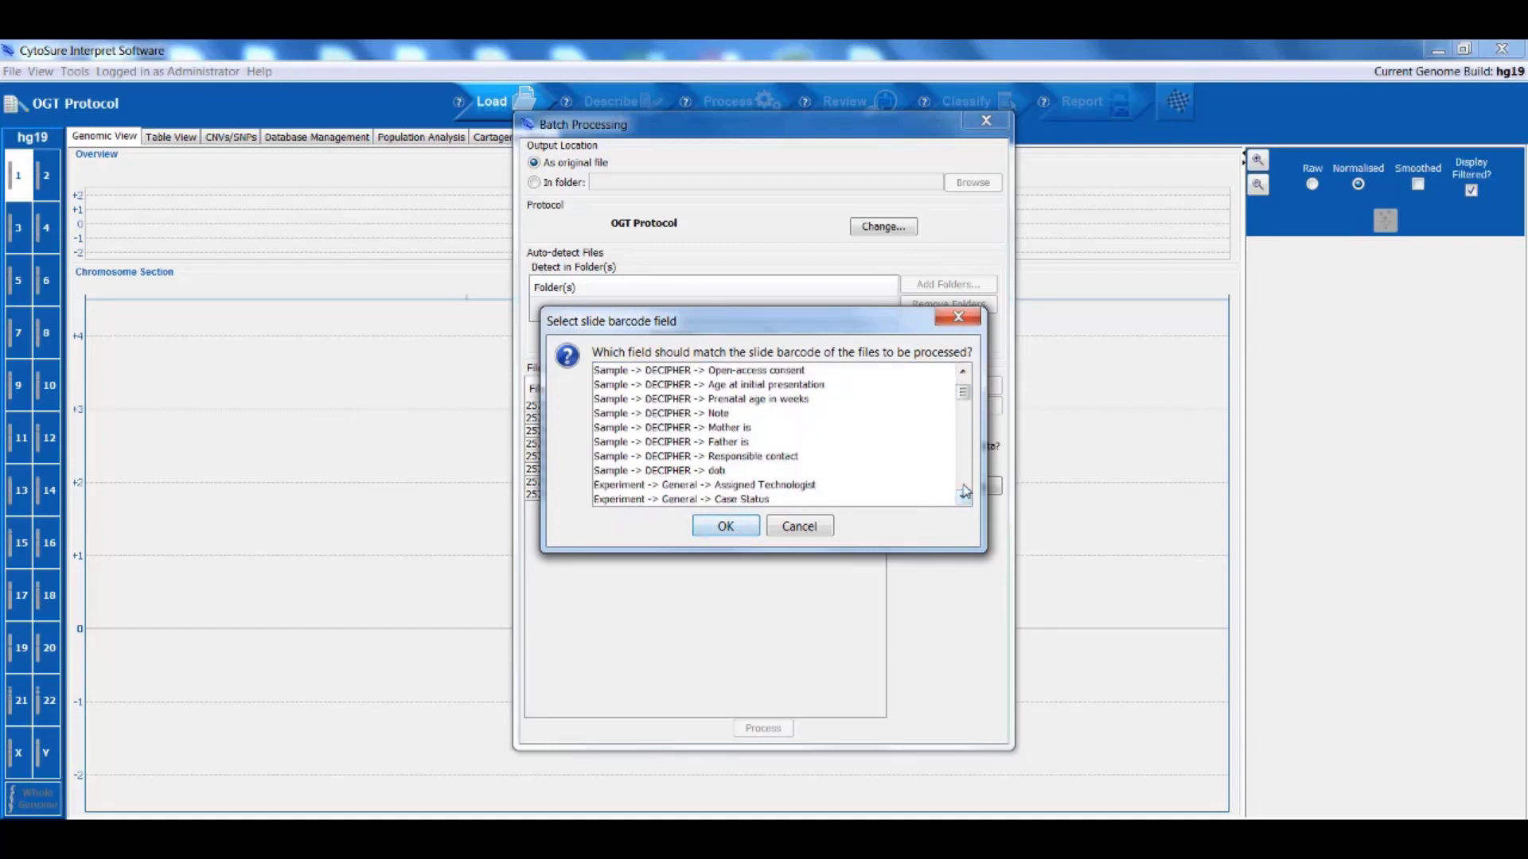
scroll(964, 491, "down", 3)
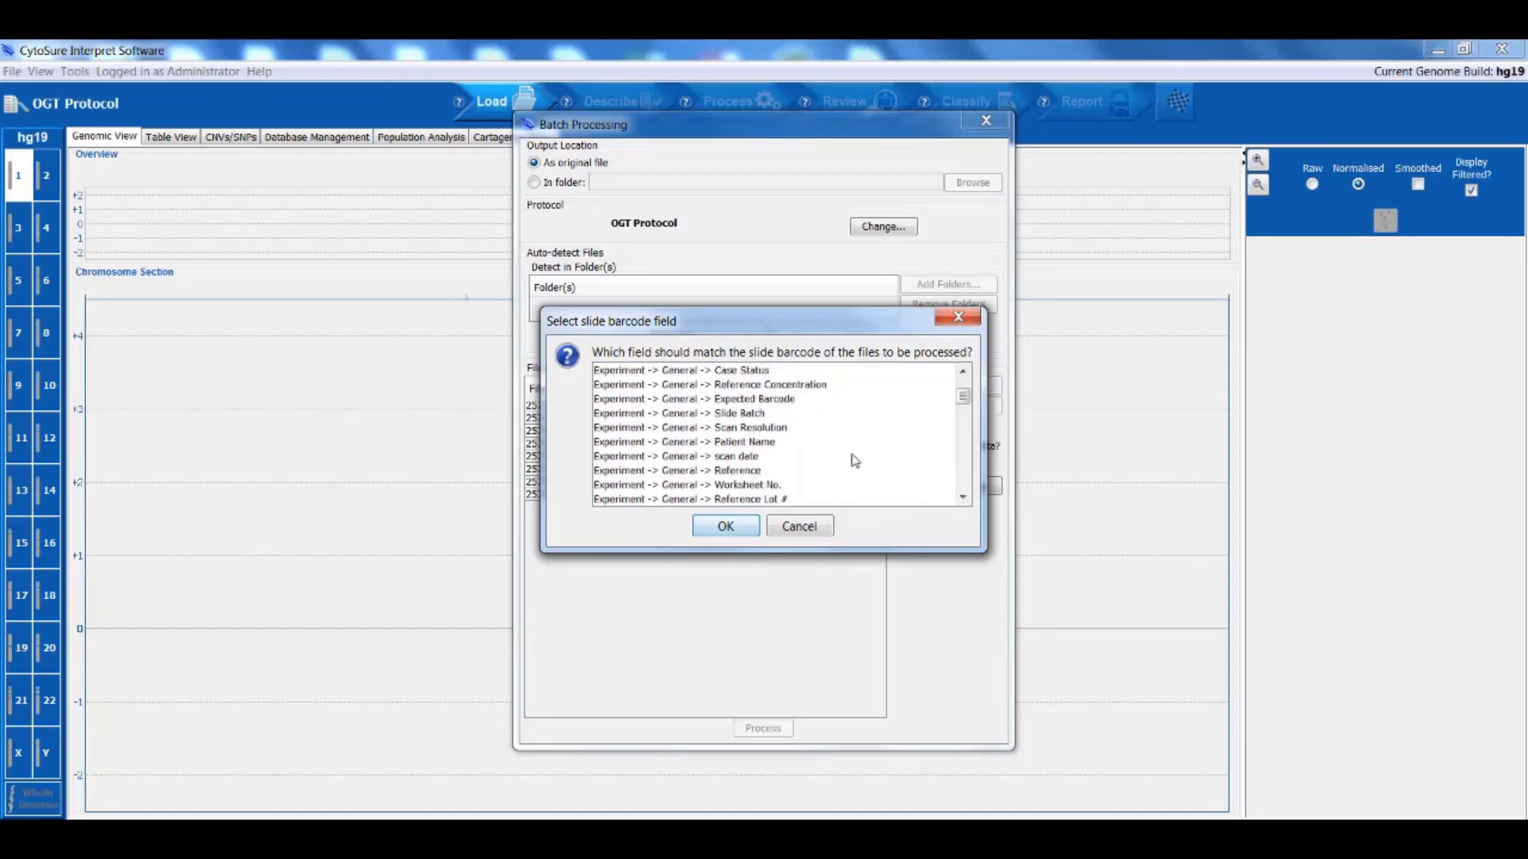
left_click(774, 402)
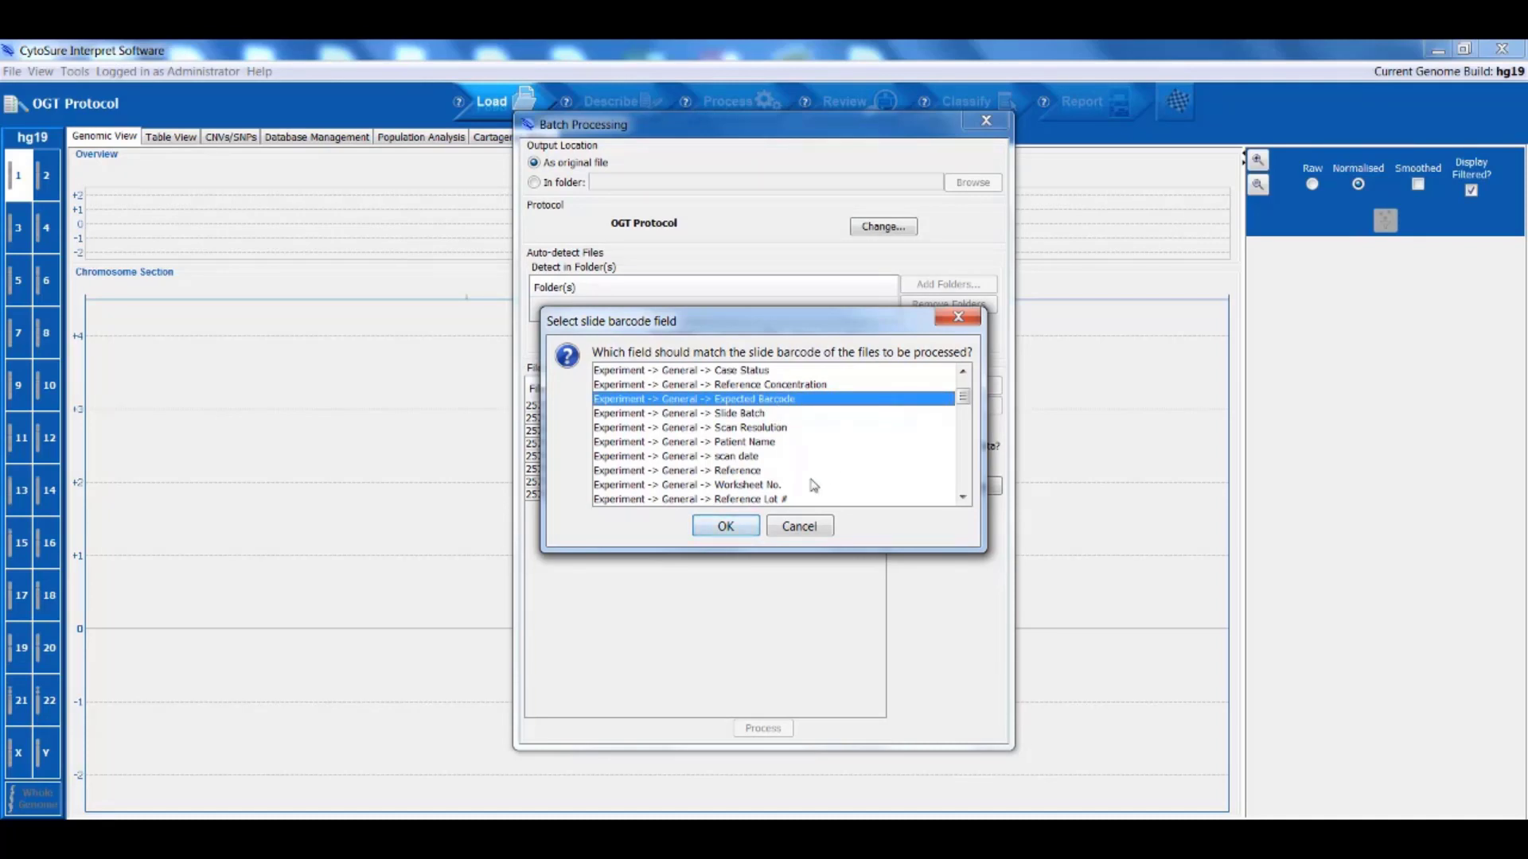
left_click(725, 527)
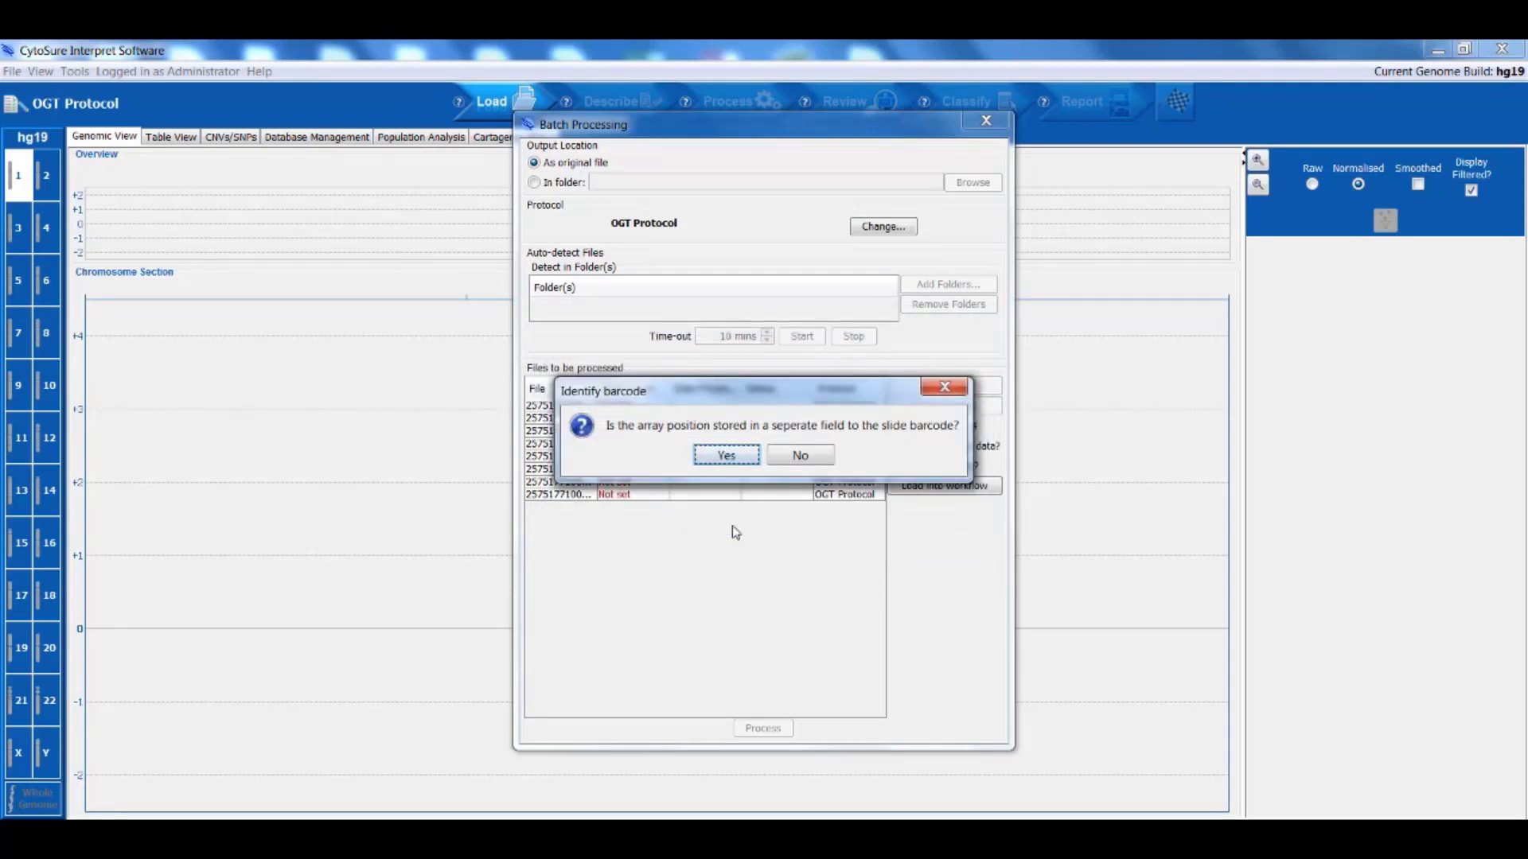
left_click(800, 455)
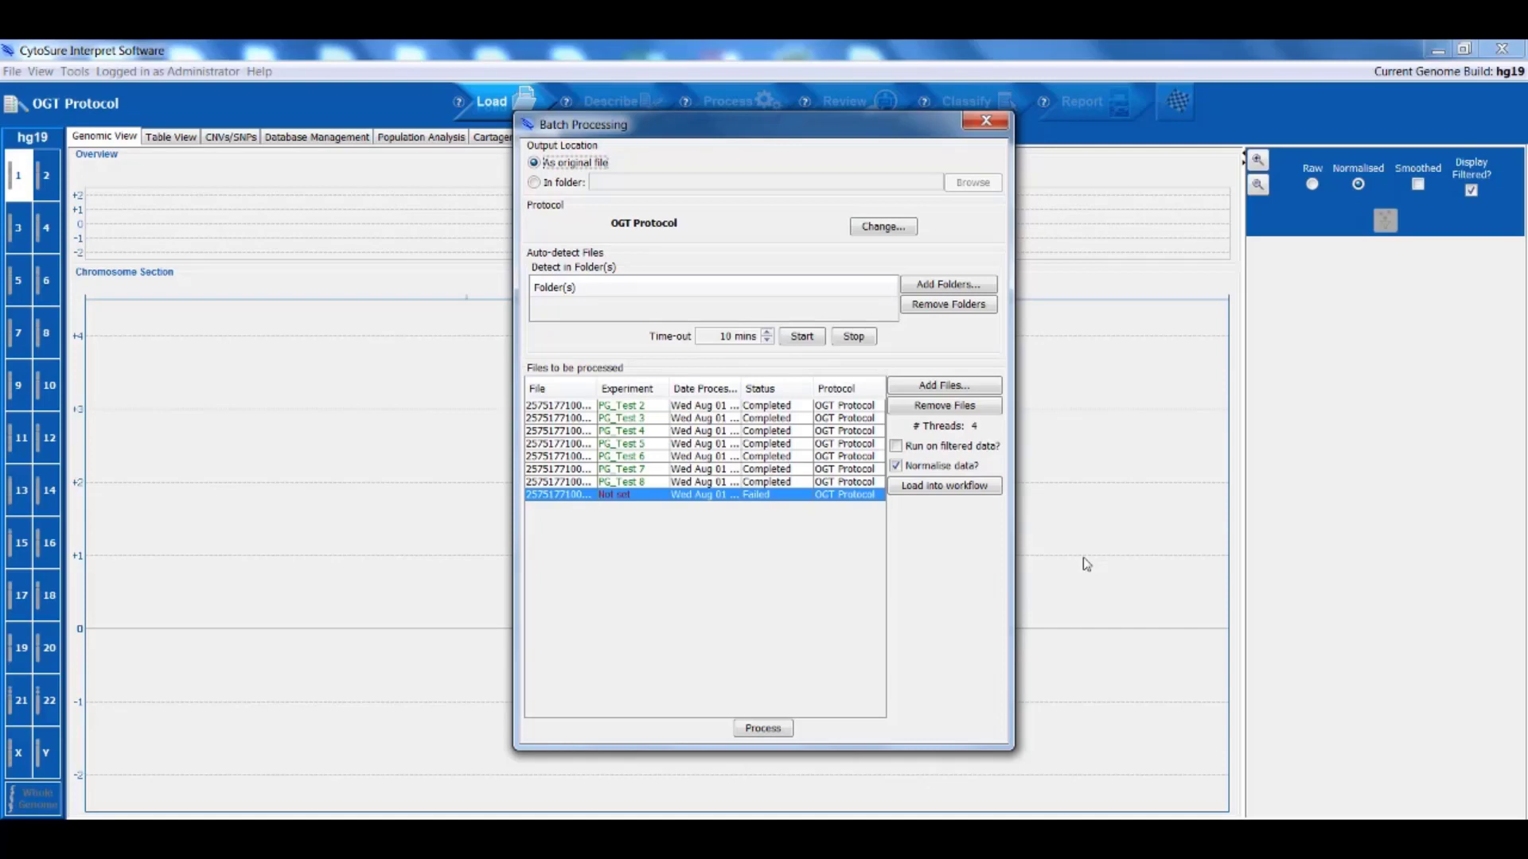
- Load the processed files into the workflow and continue with the existing experiment information for PG_Test 2
left_click(959, 486)
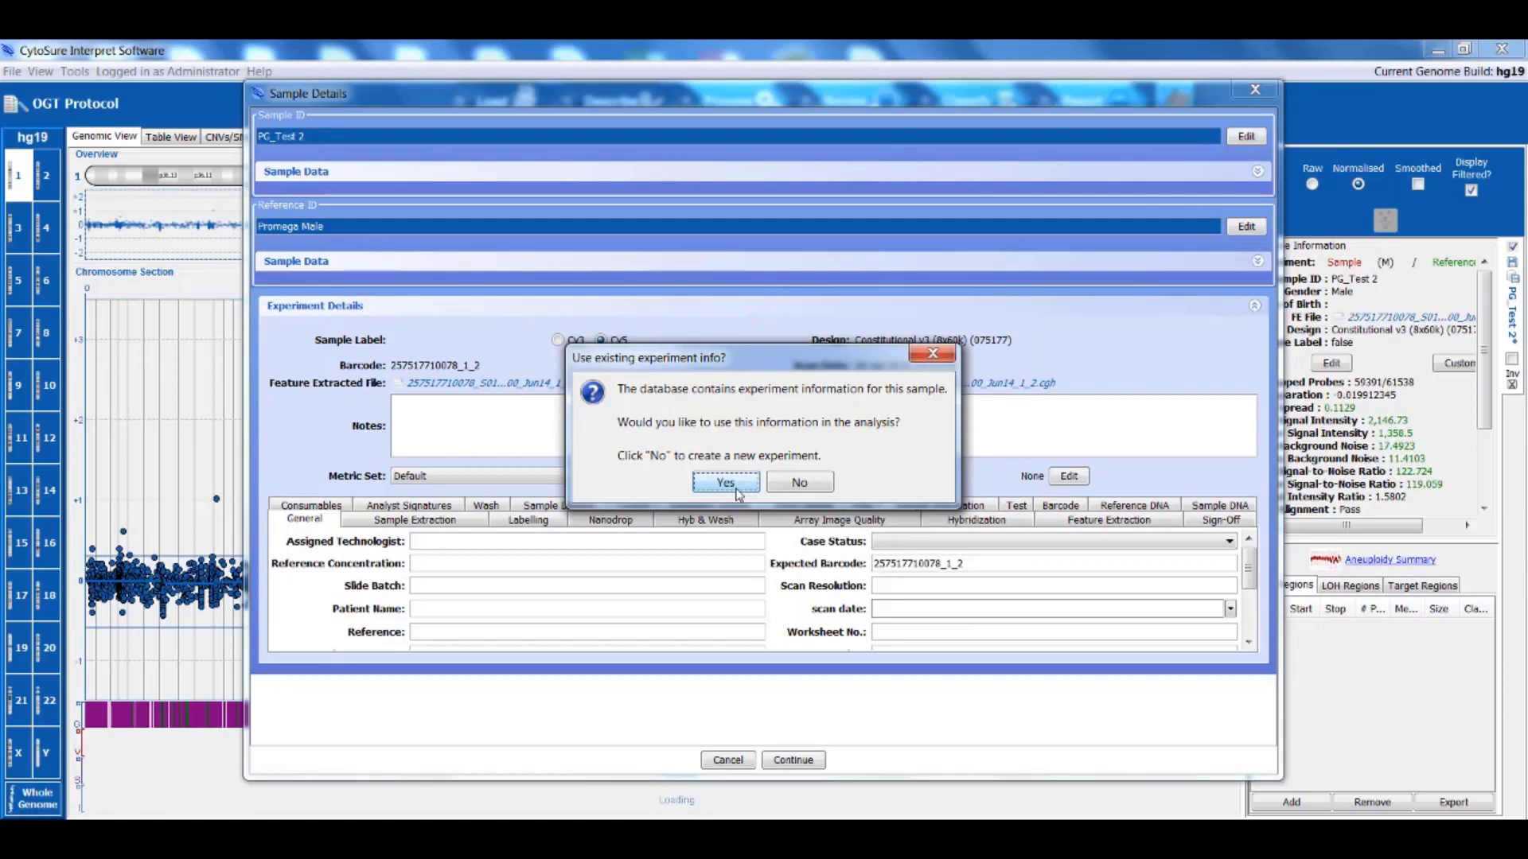
left_click(736, 491)
left_click(794, 761)
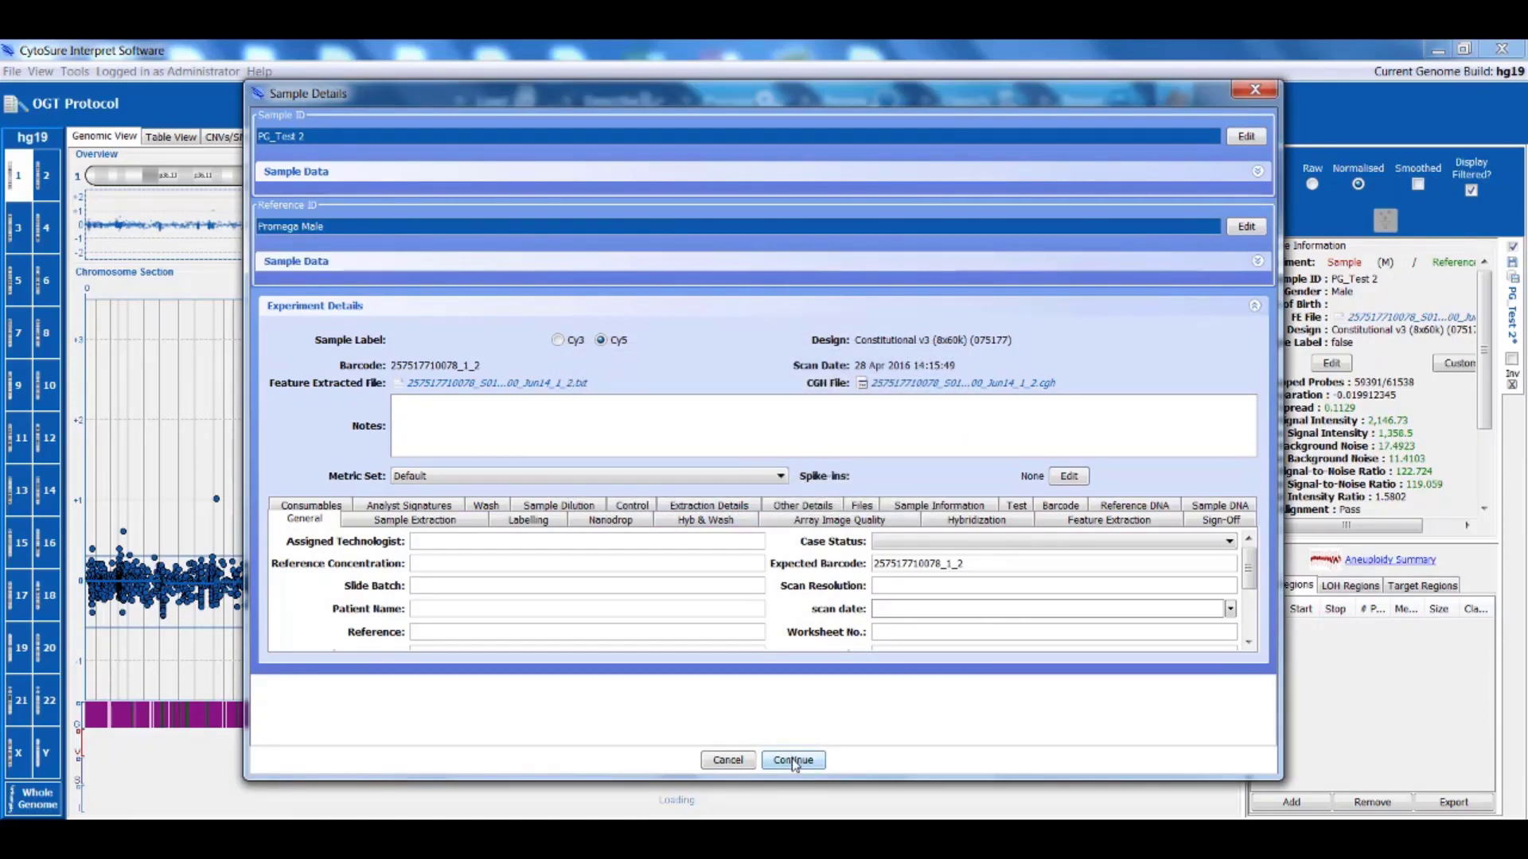
left_click(793, 761)
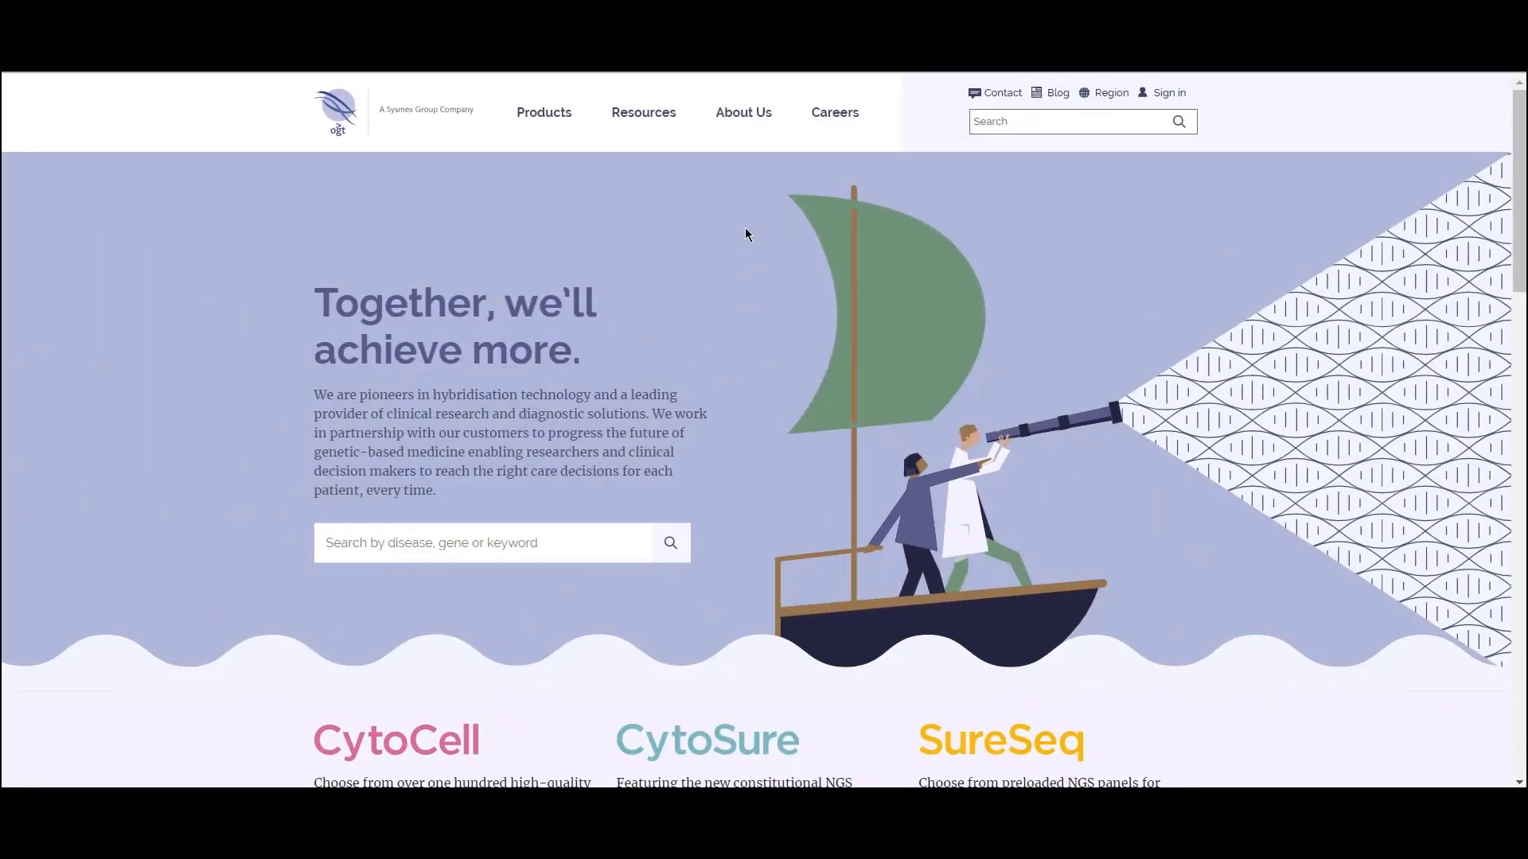
- Show the Resources & support options on the OGT website
mouse_move(633, 121)
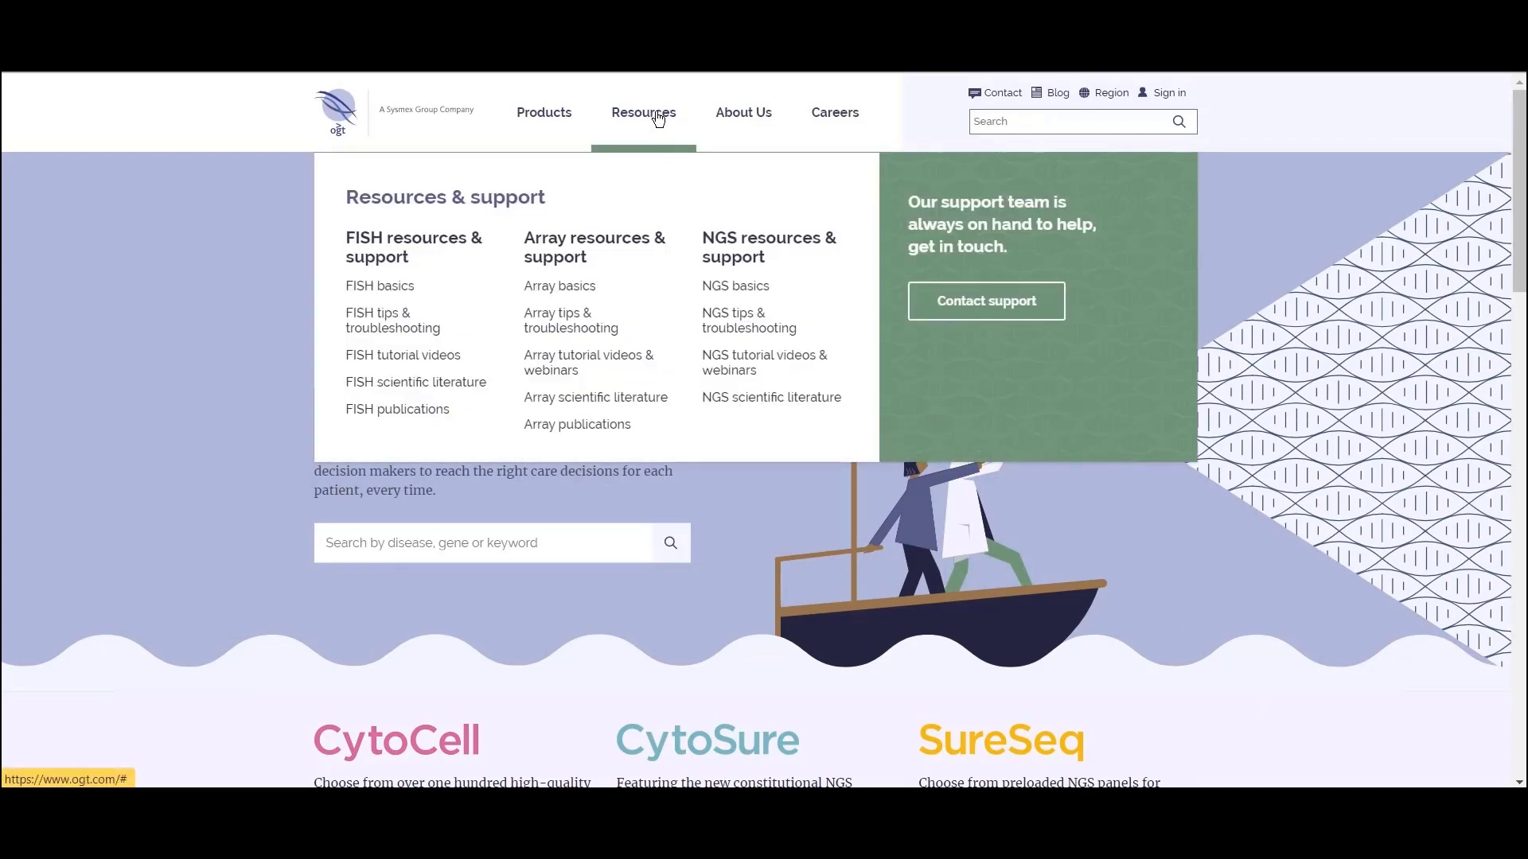